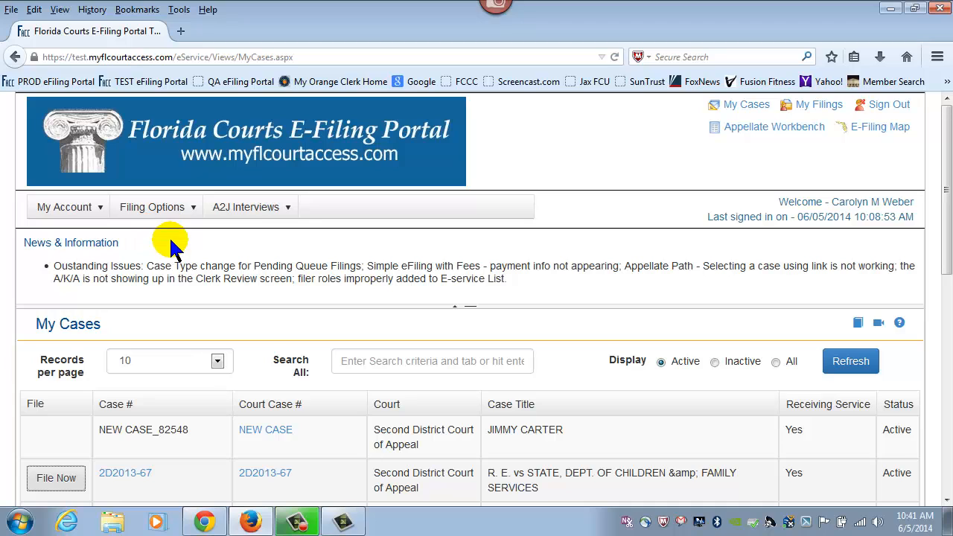
Open the My Cases list from the filing sections menu
{"action": "left_click", "coordinate": [138, 209]}
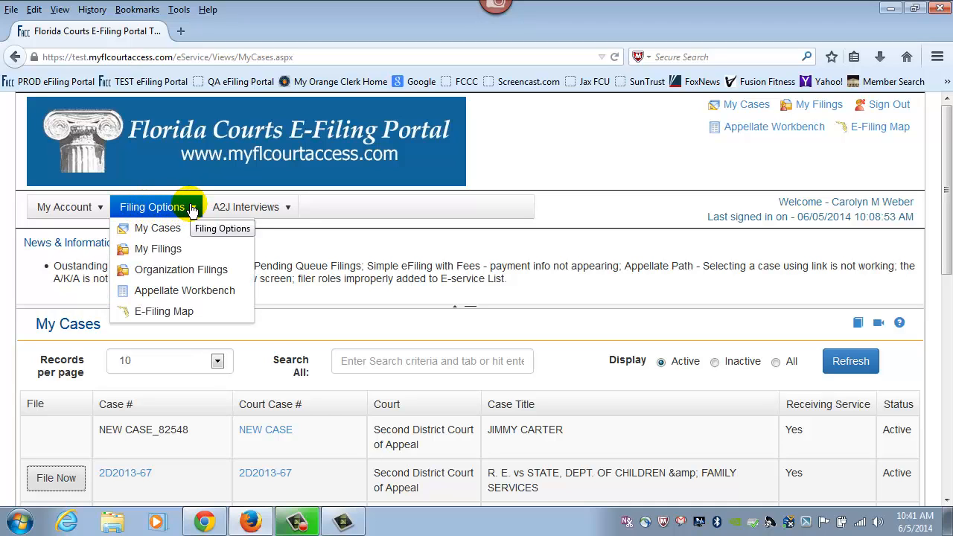
{"action": "left_click", "coordinate": [178, 230]}
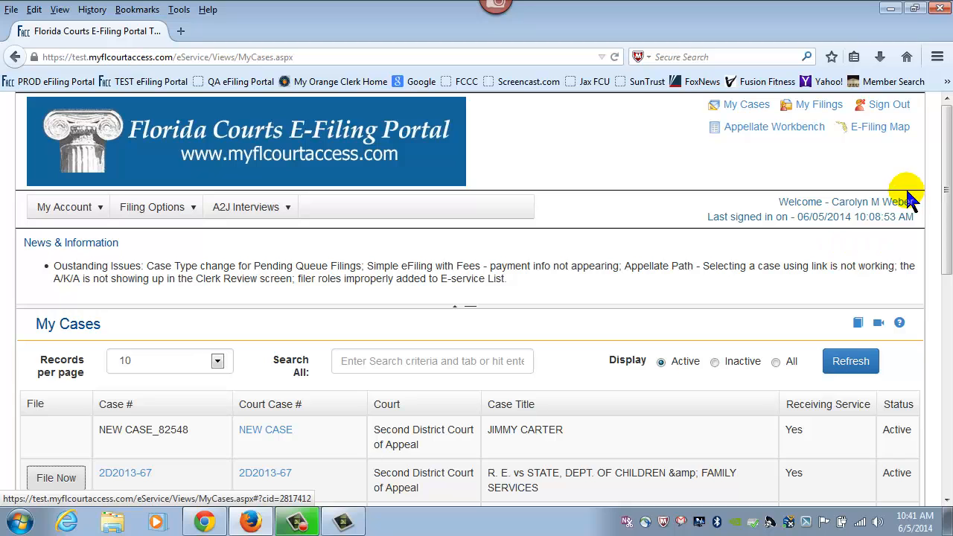
{"action": "left_click_drag", "start_coordinate": [944, 152], "coordinate": [944, 245]}
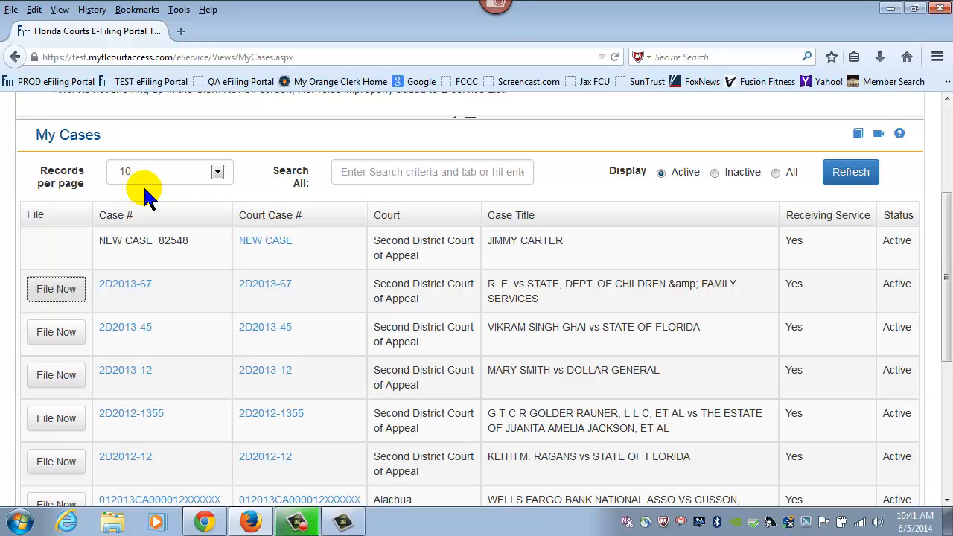
Show 25 cases per page and jump to page 3, items 51–55 of 55
{"action": "left_click", "coordinate": [217, 172]}
{"action": "left_click", "coordinate": [206, 205]}
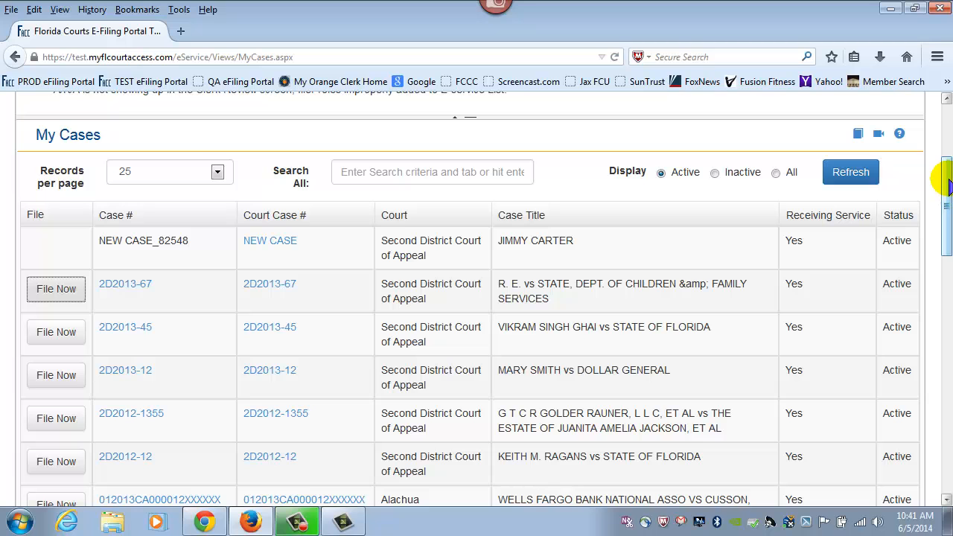
{"action": "left_click_drag", "start_coordinate": [945, 188], "coordinate": [944, 404]}
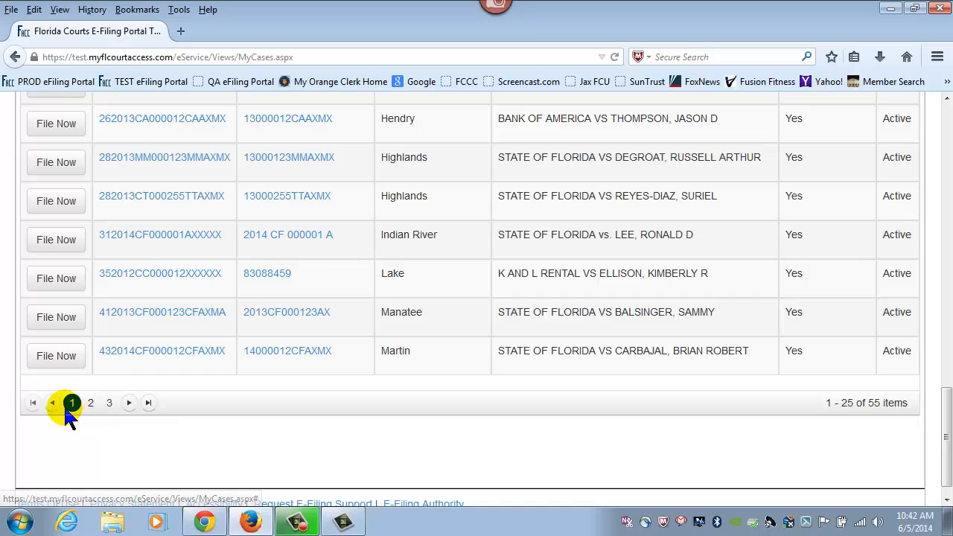
{"action": "left_click", "coordinate": [110, 403]}
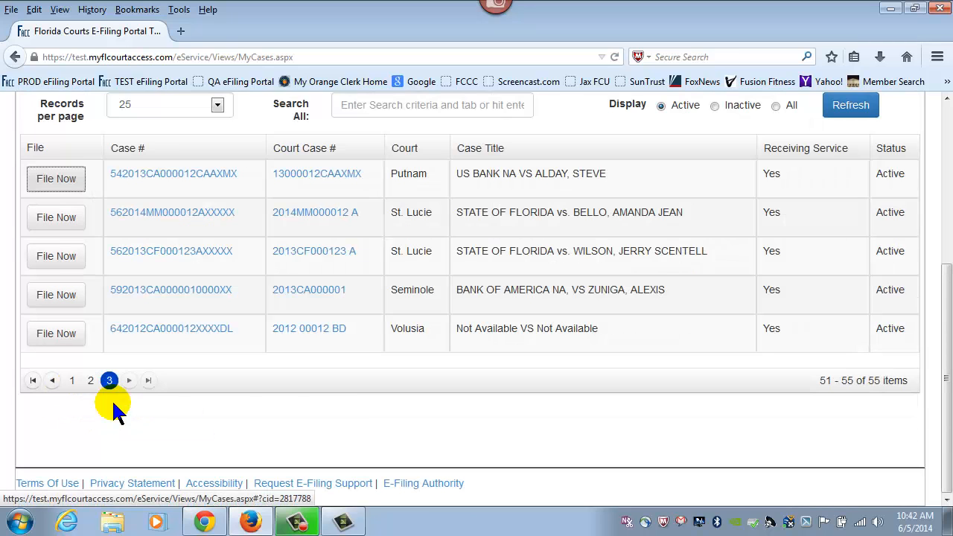
{"action": "scroll", "coordinate": [572, 383], "scroll_direction": "up", "scroll_amount": 6}
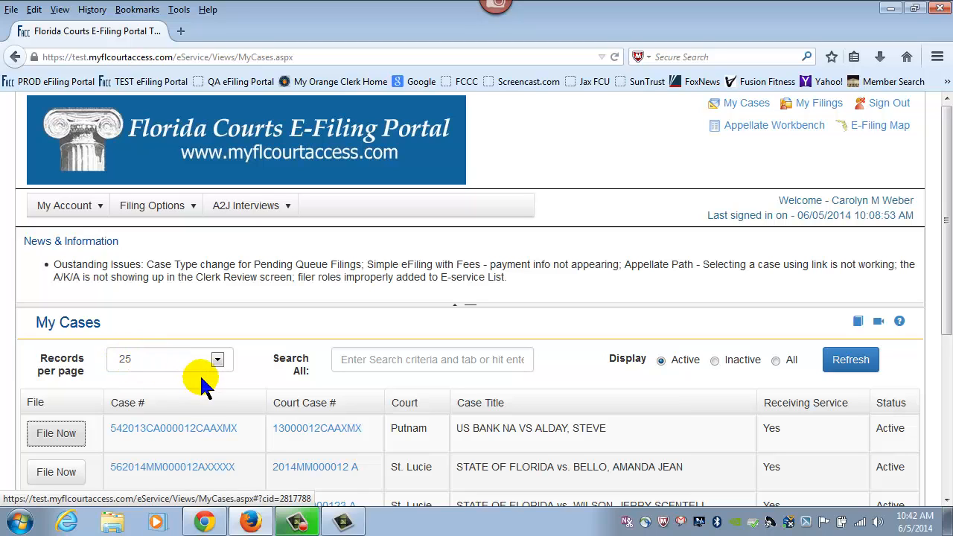
Switch Records per page back to 10, returning to the first page of active cases
{"action": "left_click", "coordinate": [217, 359]}
{"action": "left_click", "coordinate": [153, 373]}
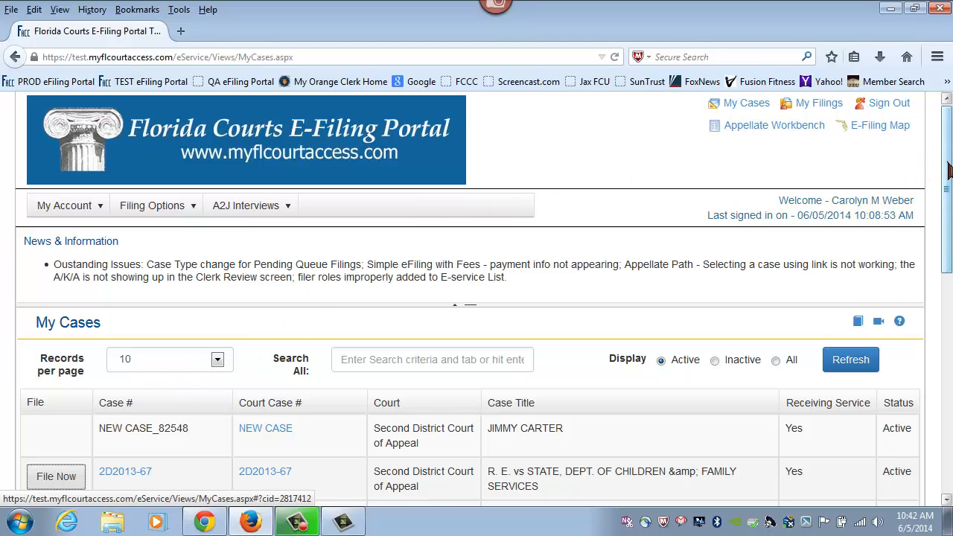
{"action": "left_click_drag", "start_coordinate": [943, 167], "coordinate": [944, 232]}
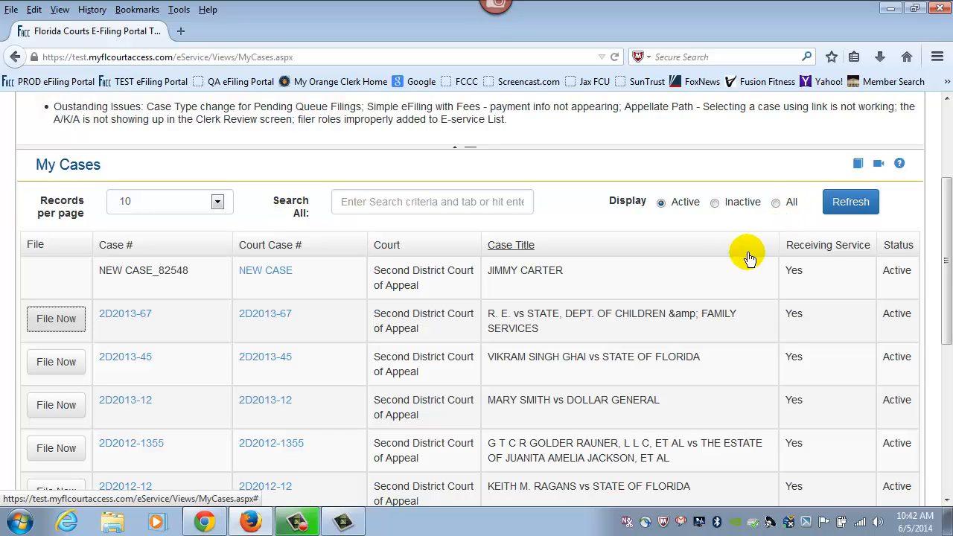
{"action": "scroll", "coordinate": [946, 227], "scroll_direction": "down", "scroll_amount": 1}
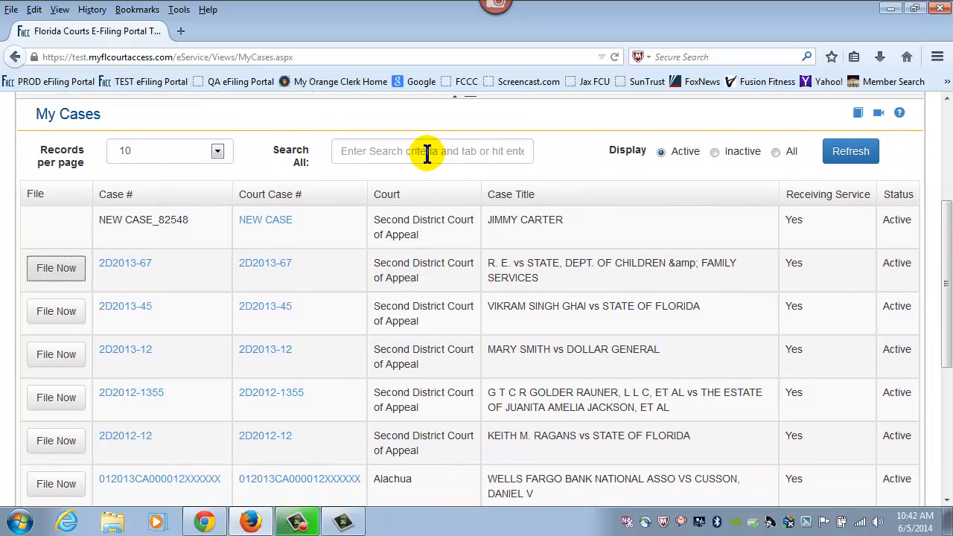
Search all cases by a party's first name, leaving one active Orange County case
{"action": "left_click", "coordinate": [427, 152]}
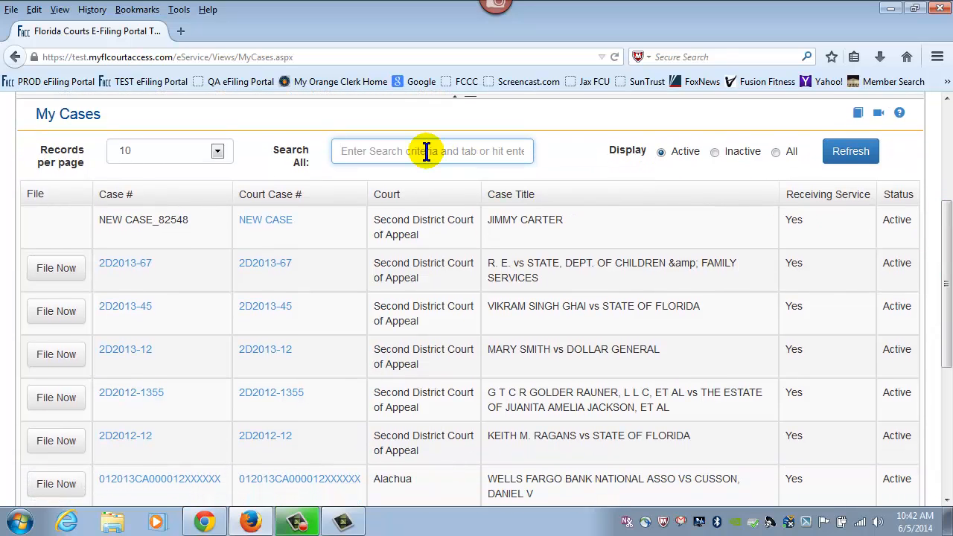
{"action": "type", "text": "Giselle"}
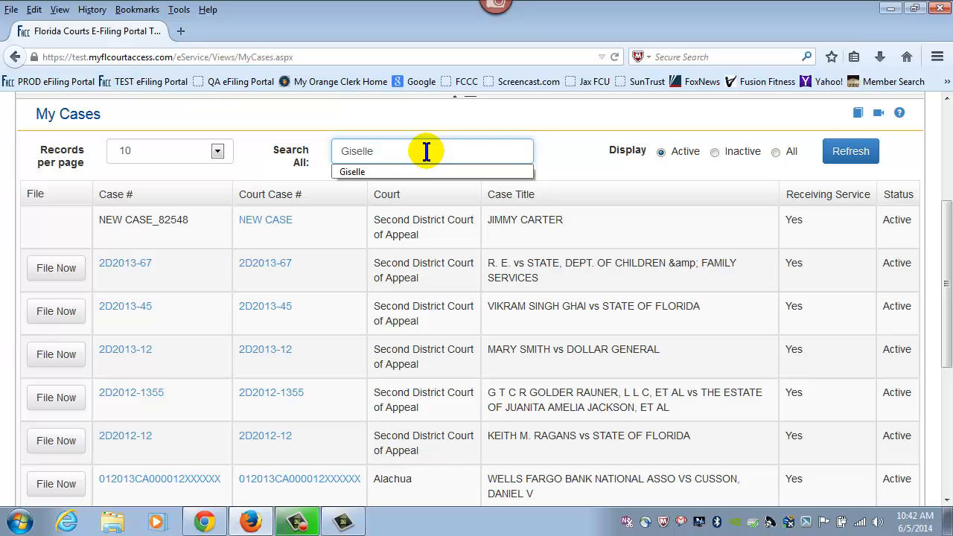
{"action": "key", "text": "Return"}
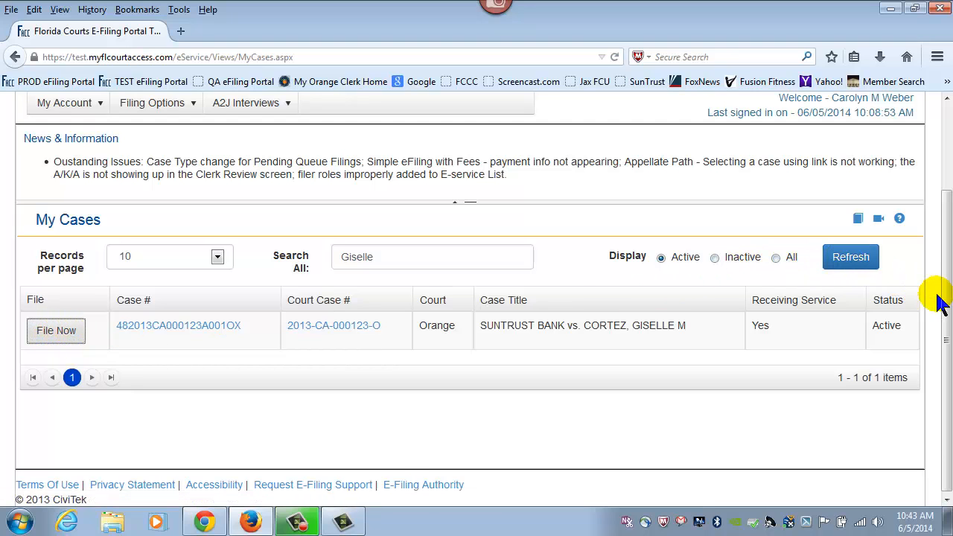
{"action": "left_click_drag", "start_coordinate": [948, 300], "coordinate": [951, 194]}
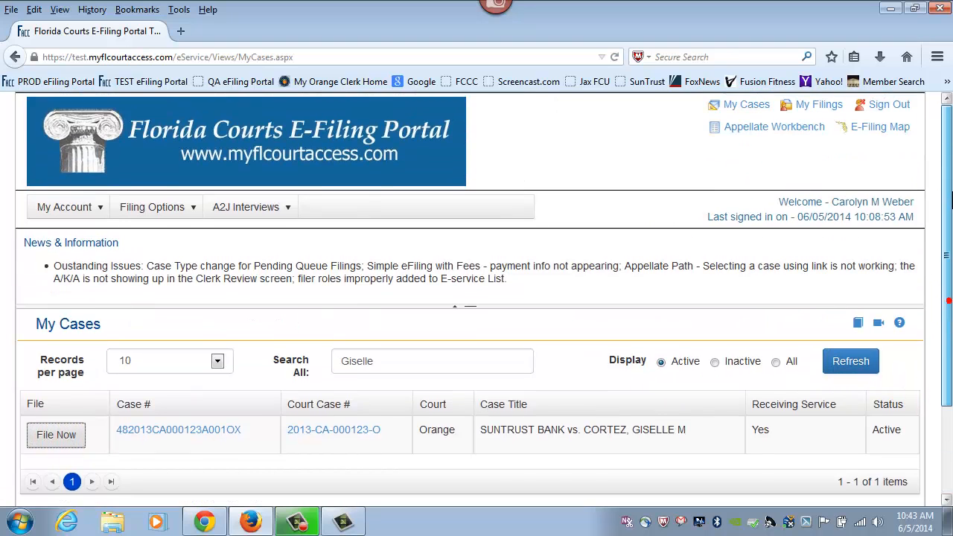
Reload My Cases and start a File Now filing on the 2013 Columbia felony case
{"action": "left_click", "coordinate": [750, 108]}
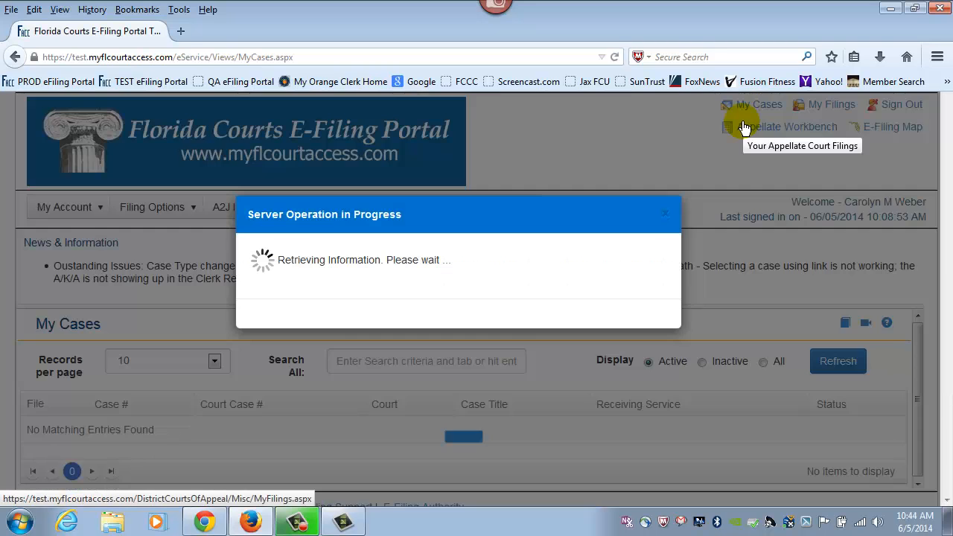
{"action": "scroll", "coordinate": [730, 208], "scroll_direction": "down", "scroll_amount": 3}
{"action": "scroll", "coordinate": [730, 208], "scroll_direction": "down", "scroll_amount": 8}
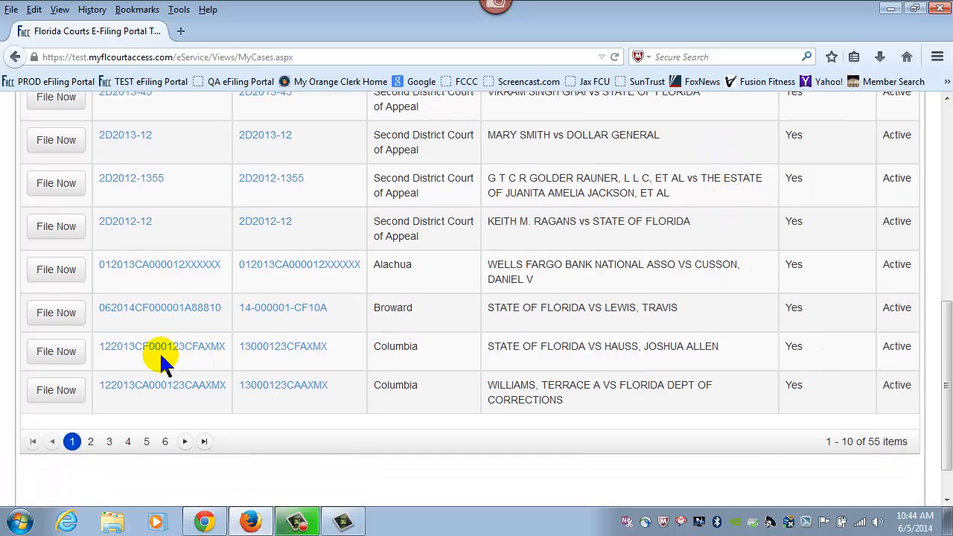
{"action": "left_click", "coordinate": [56, 356]}
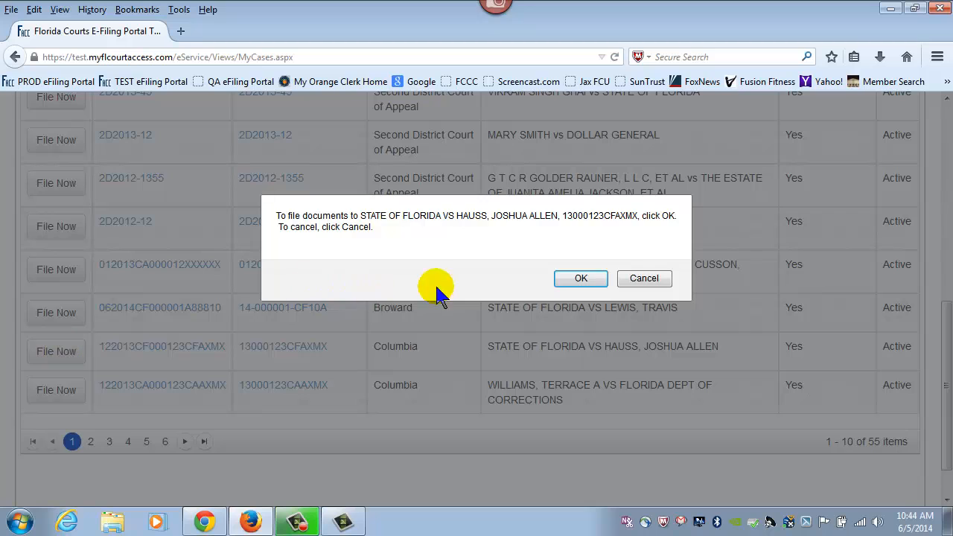
{"action": "left_click", "coordinate": [580, 278]}
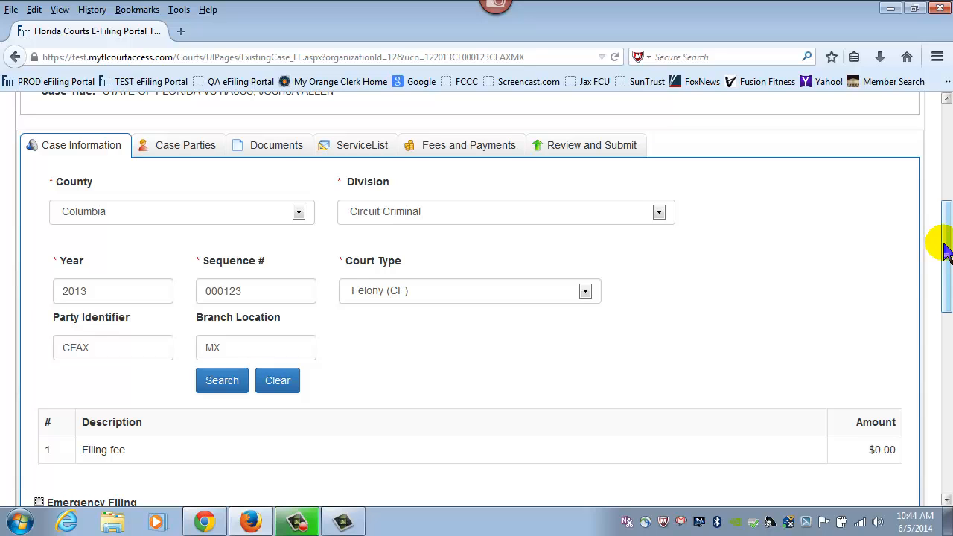
Leave Emergency Filing unticked and advance from case information to the parties step
{"action": "scroll", "coordinate": [945, 253], "scroll_direction": "down", "scroll_amount": 2}
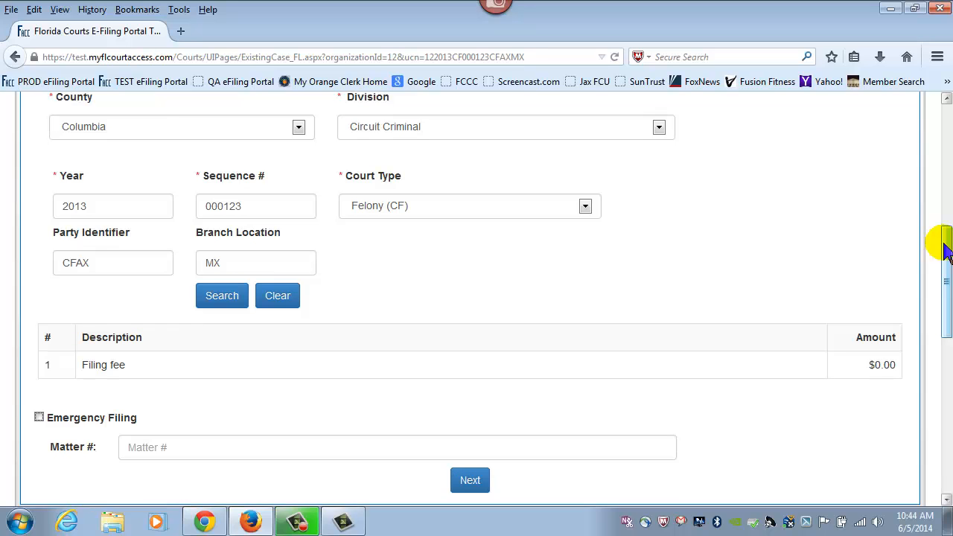
{"action": "scroll", "coordinate": [946, 253], "scroll_direction": "down", "scroll_amount": 2}
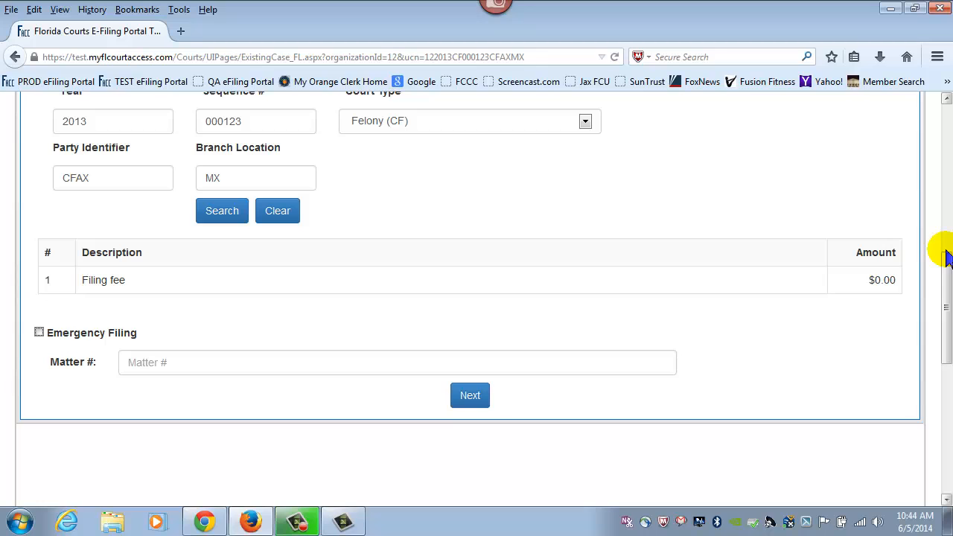
{"action": "left_click", "coordinate": [39, 333]}
{"action": "left_click", "coordinate": [38, 333]}
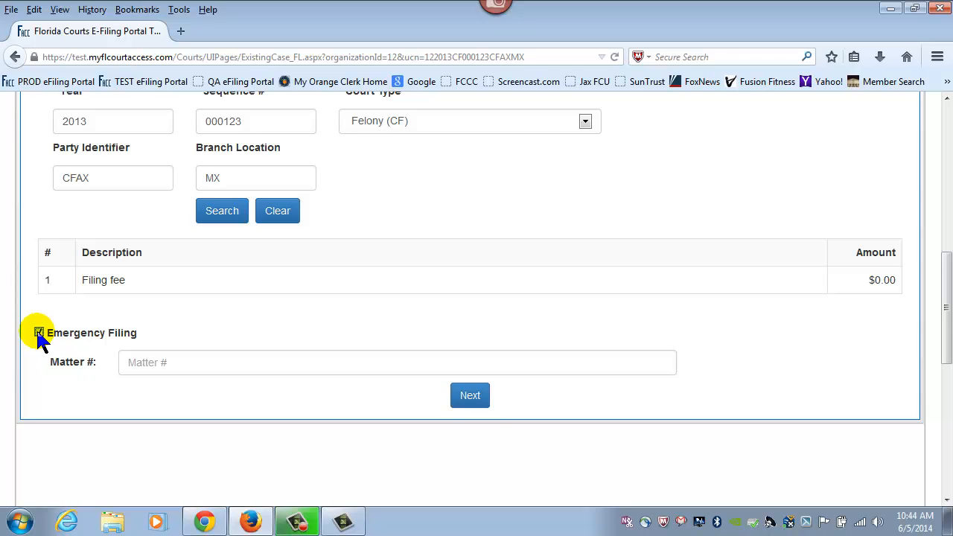
{"action": "left_click", "coordinate": [136, 364]}
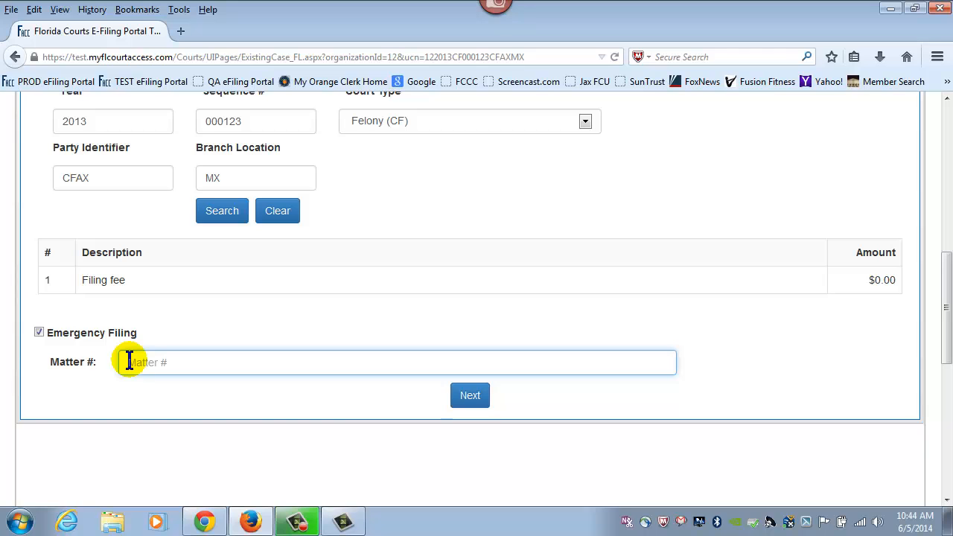
{"action": "left_click", "coordinate": [39, 332]}
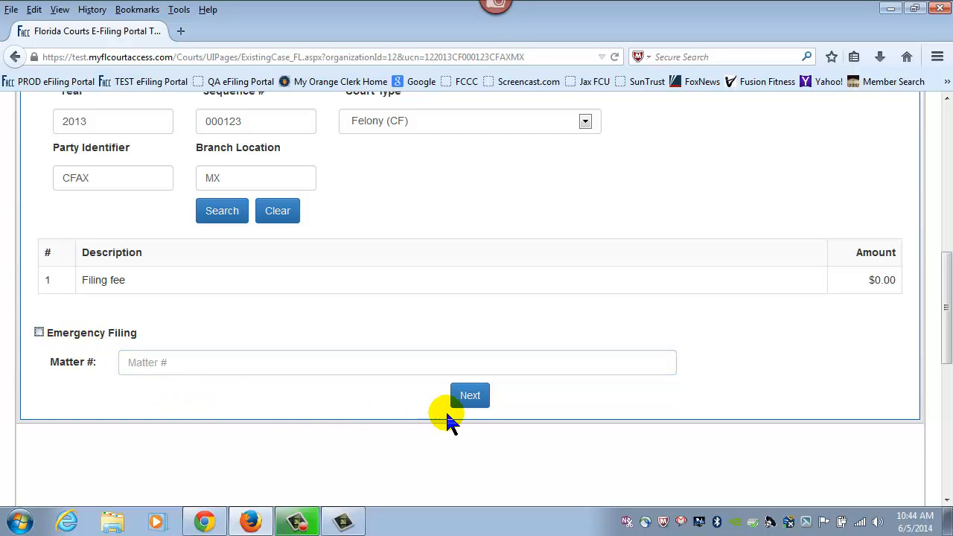
{"action": "left_click", "coordinate": [463, 398]}
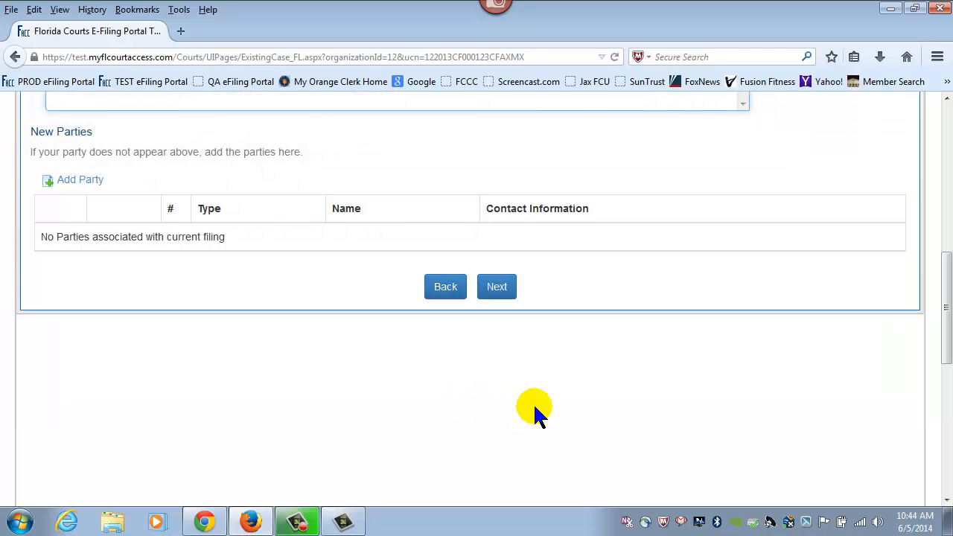
Leave the unsaved filing for My Cases, showing the first 10 of 55 active cases
{"action": "scroll", "coordinate": [606, 404], "scroll_direction": "up", "scroll_amount": 5}
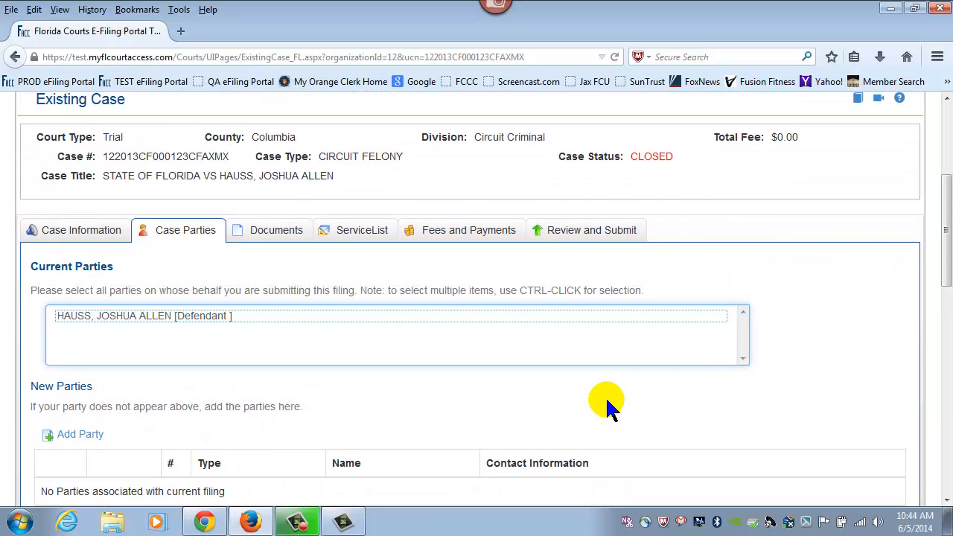
{"action": "scroll", "coordinate": [707, 384], "scroll_direction": "up", "scroll_amount": 3}
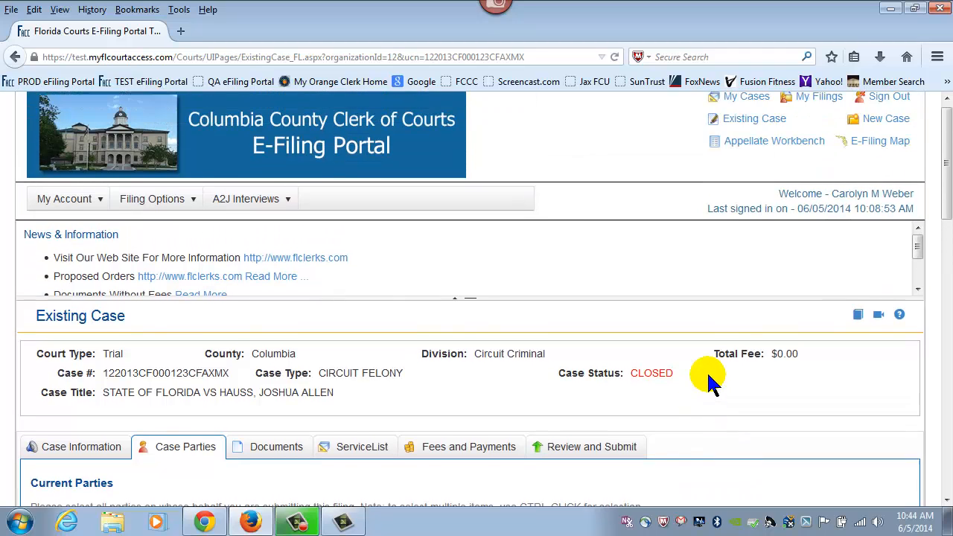
{"action": "left_click", "coordinate": [737, 110]}
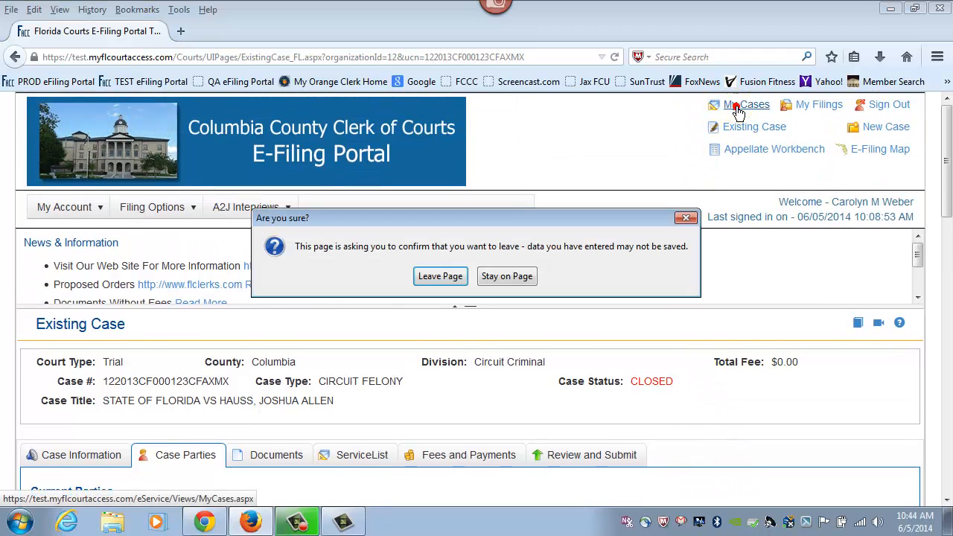
{"action": "left_click", "coordinate": [440, 276]}
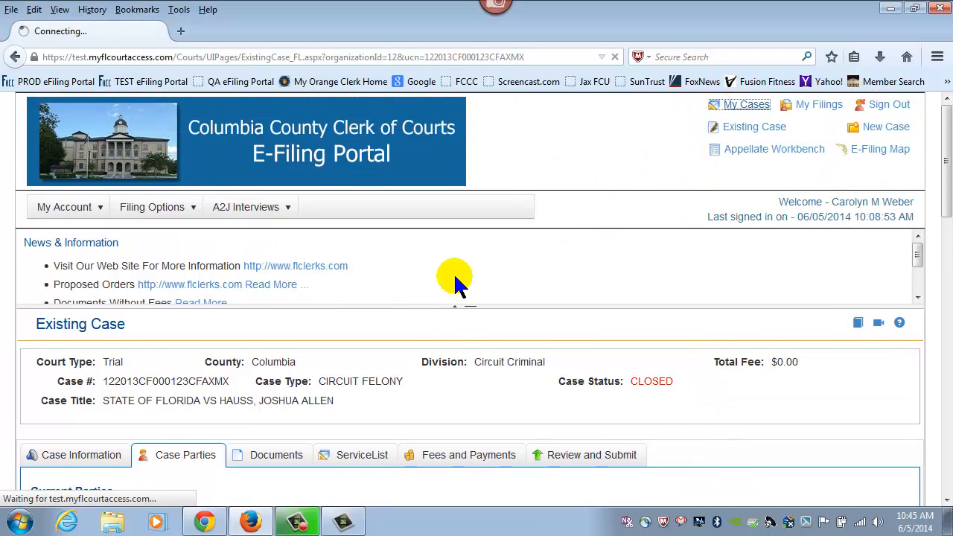
{"action": "scroll", "coordinate": [622, 253], "scroll_direction": "down", "scroll_amount": 6}
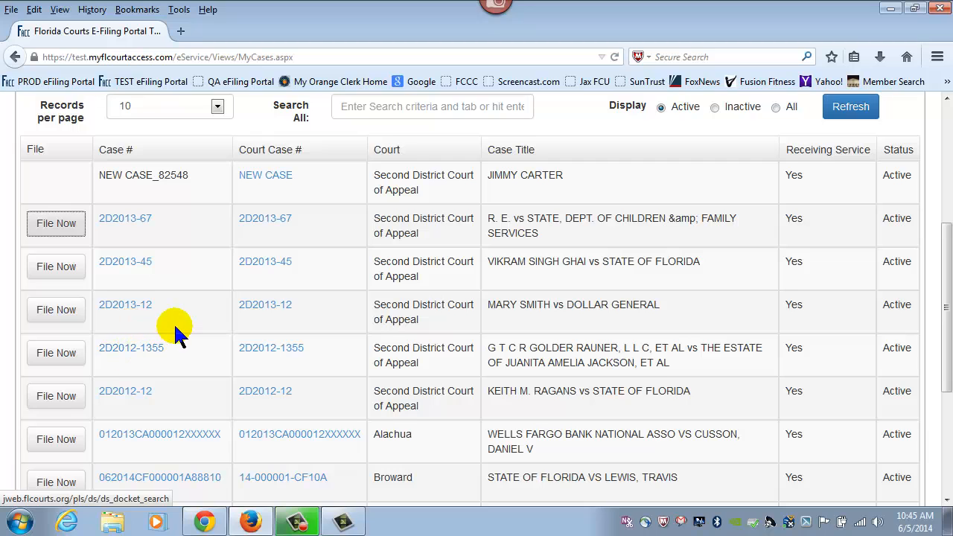
{"action": "scroll", "coordinate": [174, 330], "scroll_direction": "down", "scroll_amount": 4}
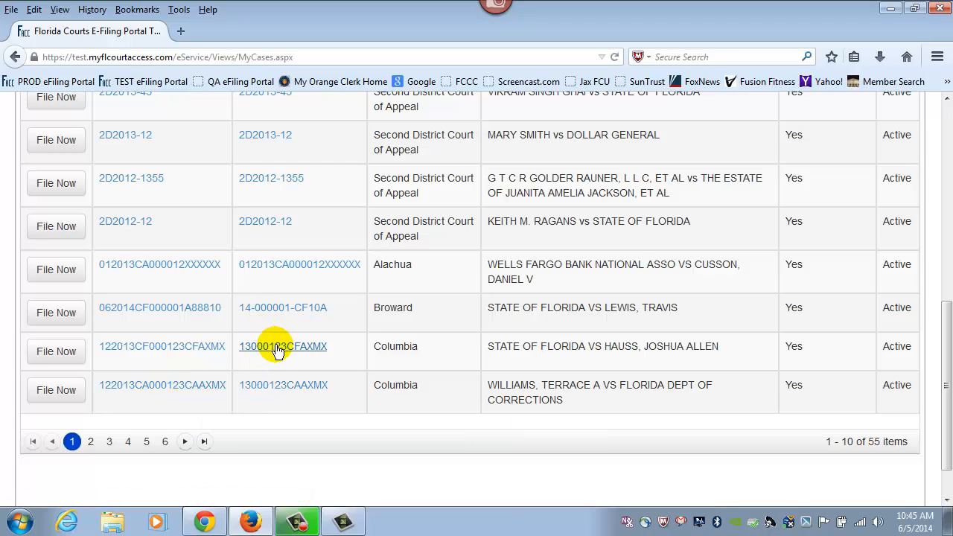
{"action": "left_click", "coordinate": [305, 350]}
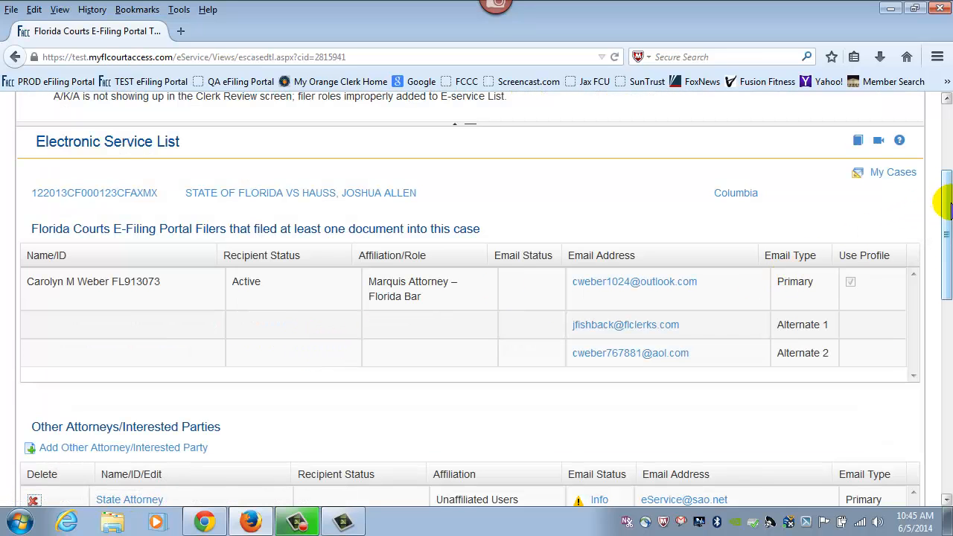
{"action": "scroll", "coordinate": [944, 205], "scroll_direction": "down", "scroll_amount": 1}
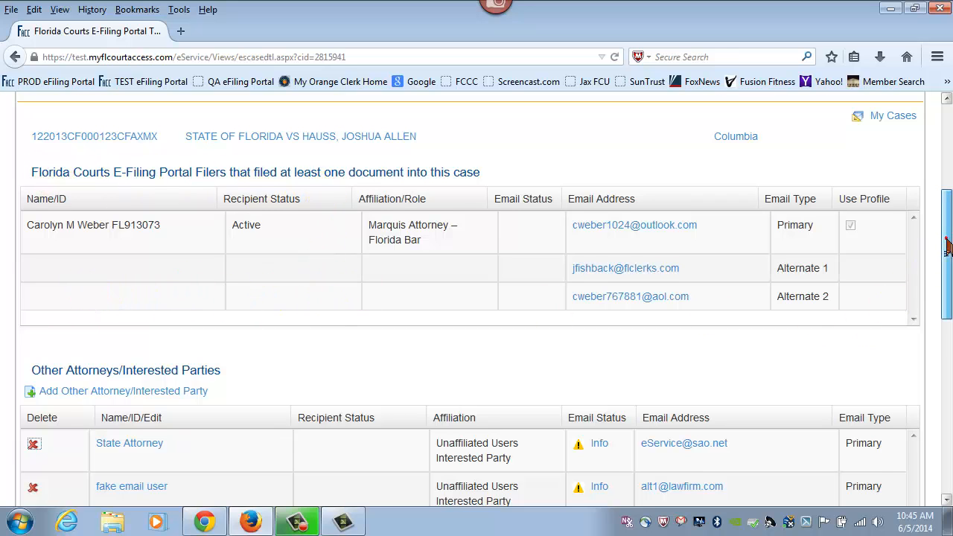
{"action": "left_click_drag", "start_coordinate": [945, 242], "coordinate": [946, 308]}
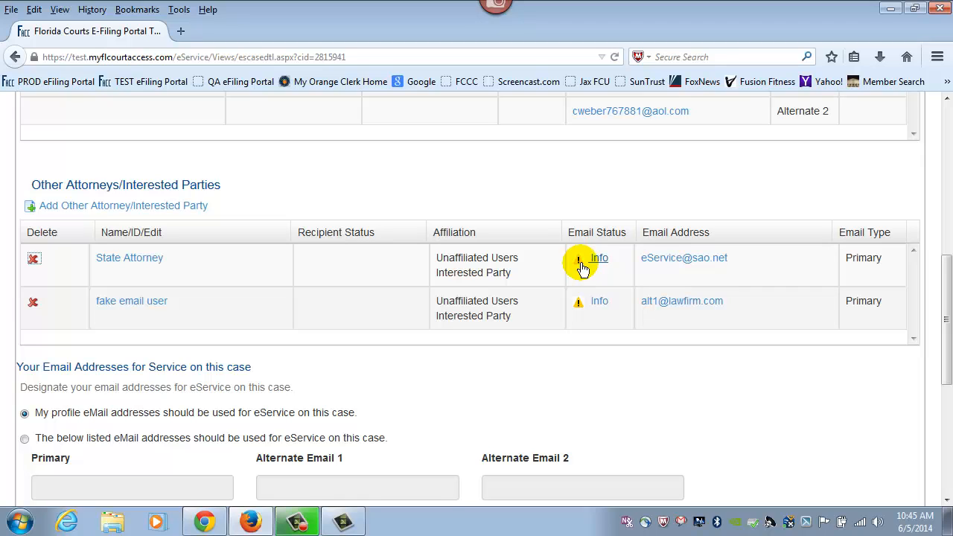
{"action": "mouse_move", "coordinate": [582, 266]}
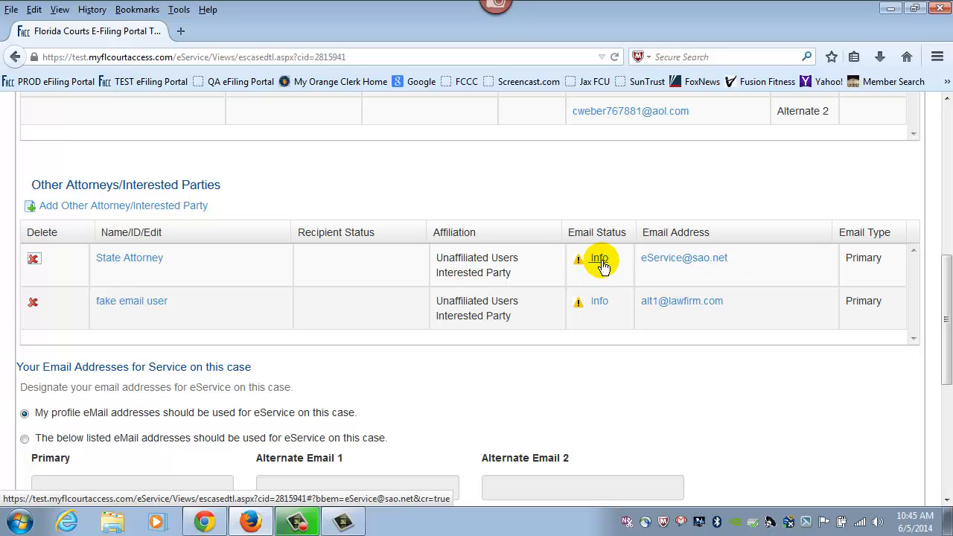
Reset the State Attorney's bounced email address from its Email Status Info dialog
{"action": "left_click", "coordinate": [600, 262]}
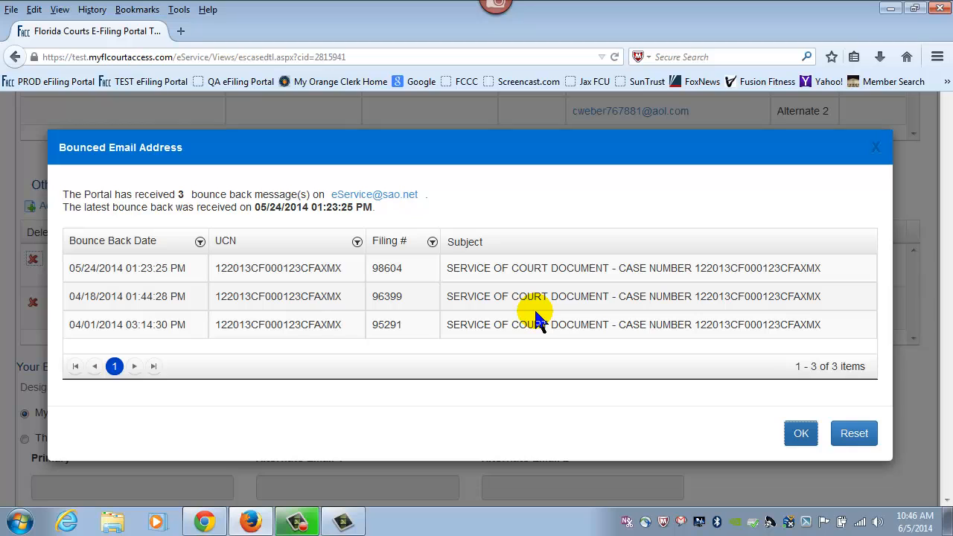
{"action": "left_click", "coordinate": [851, 438]}
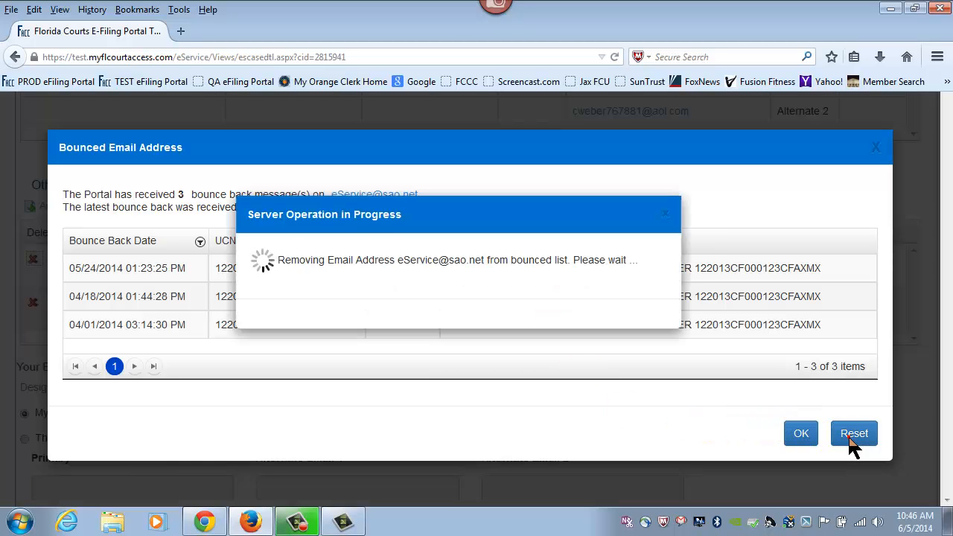
{"action": "left_click", "coordinate": [548, 279]}
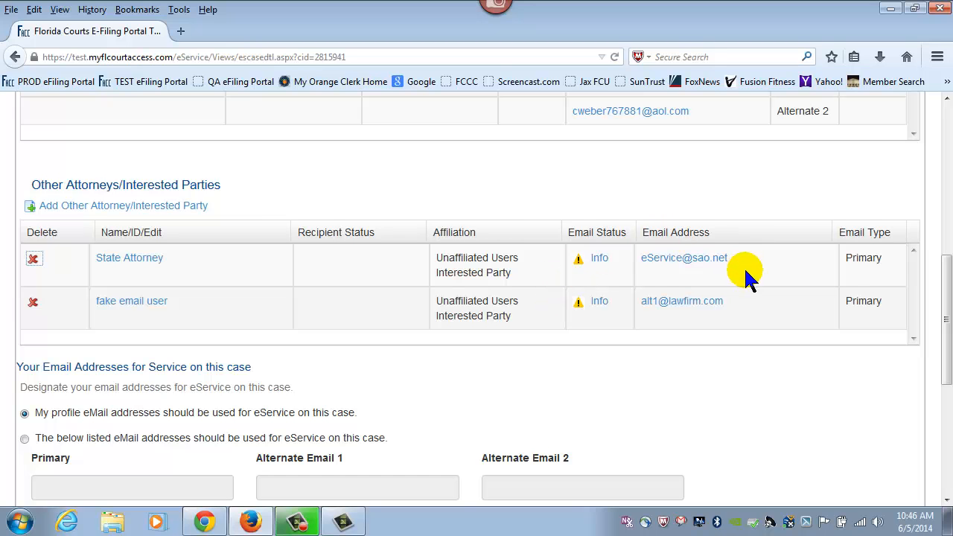
{"action": "scroll", "coordinate": [748, 276], "scroll_direction": "up", "scroll_amount": 10}
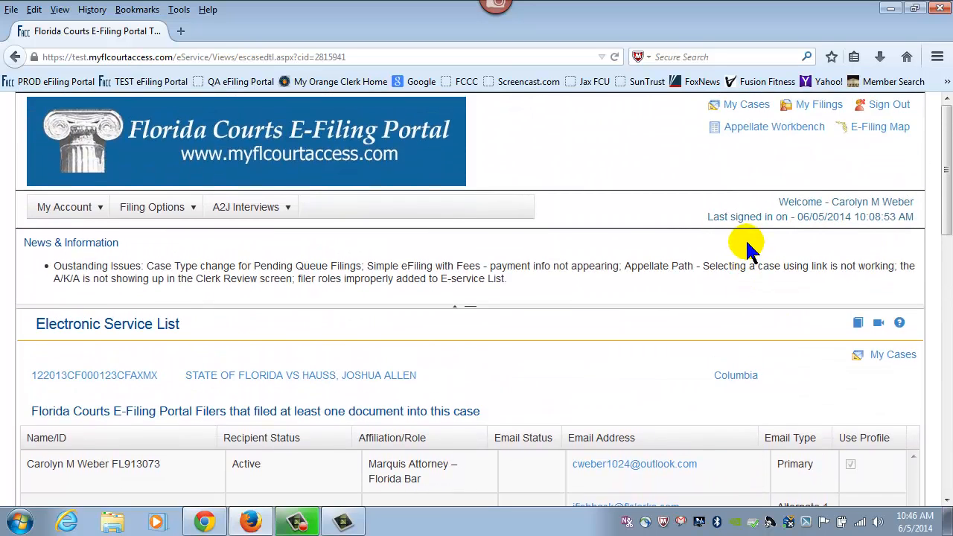
{"action": "left_click", "coordinate": [741, 107]}
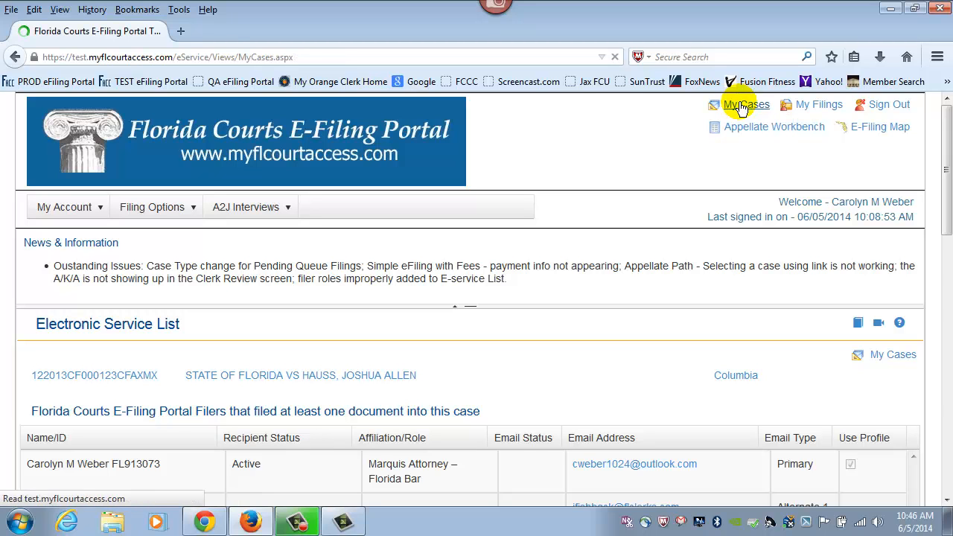
{"action": "scroll", "coordinate": [625, 264], "scroll_direction": "down", "scroll_amount": 8}
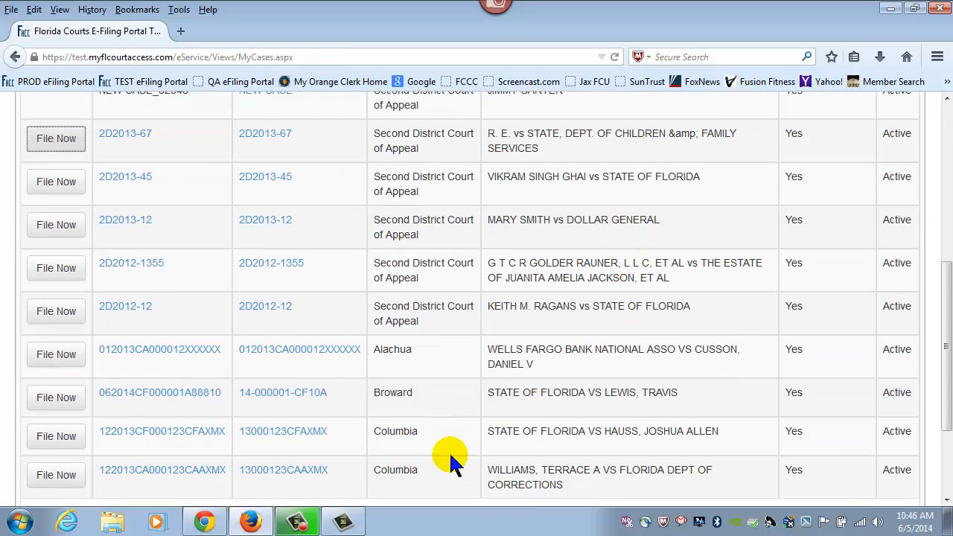
{"action": "left_click", "coordinate": [284, 436]}
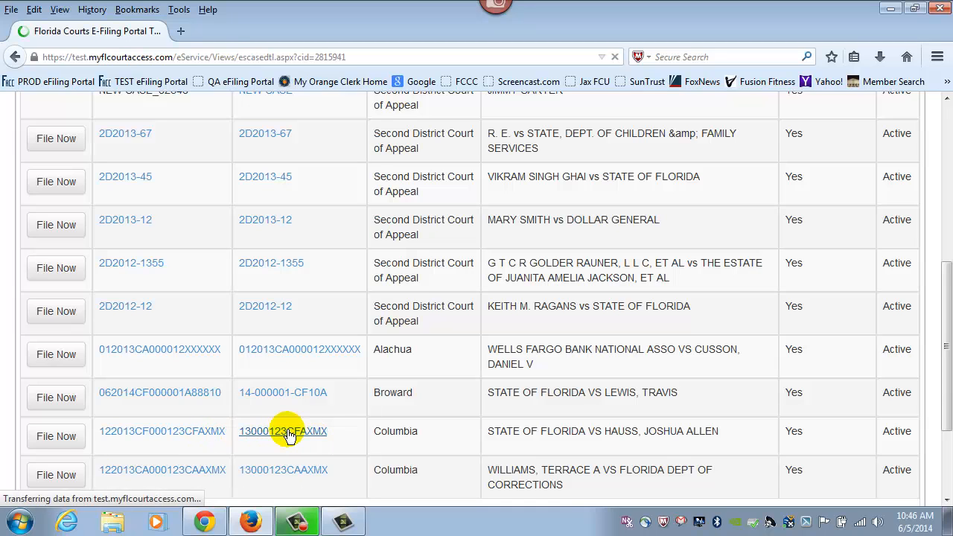
{"action": "scroll", "coordinate": [666, 283], "scroll_direction": "down", "scroll_amount": 6}
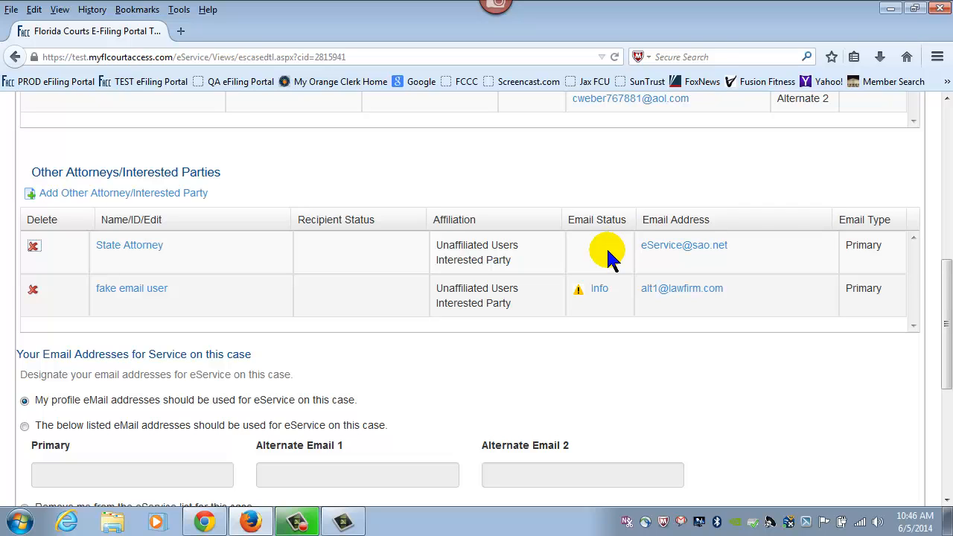
Choose the listed eMail addresses option, enter a custom primary service email, and save
{"action": "scroll", "coordinate": [607, 206], "scroll_direction": "down", "scroll_amount": 4}
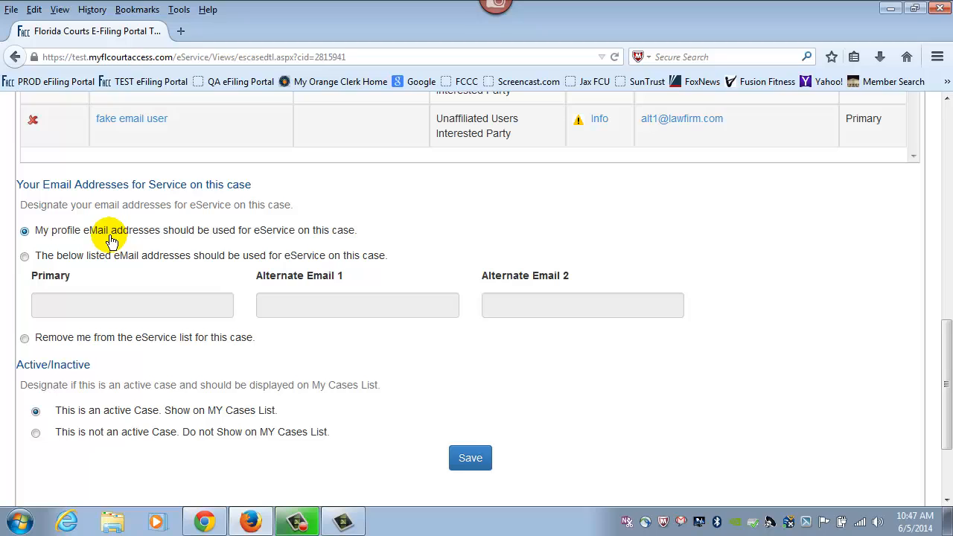
{"action": "left_click", "coordinate": [24, 256]}
{"action": "left_click", "coordinate": [67, 308]}
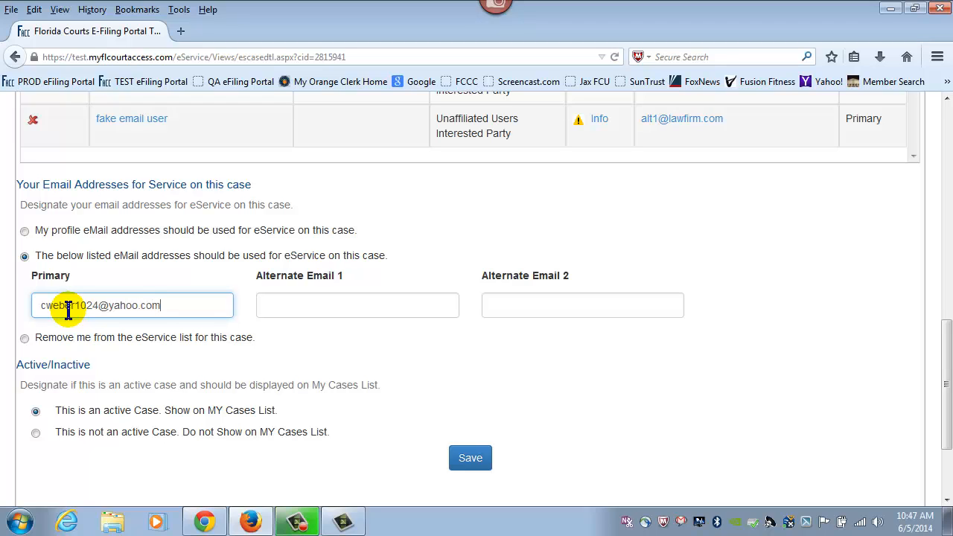
{"action": "left_click", "coordinate": [470, 457]}
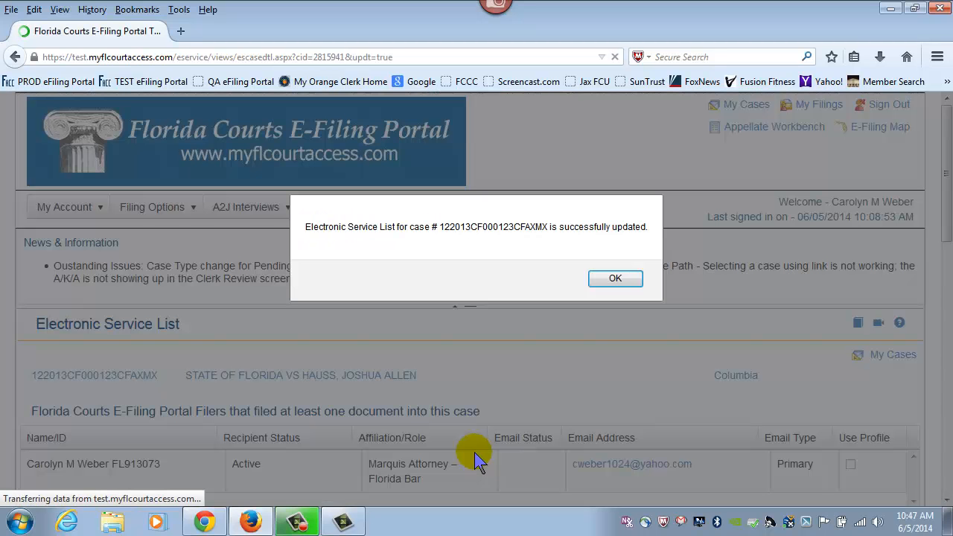
Dismiss the success message and review the filer table and Your Email Addresses section
{"action": "left_click", "coordinate": [615, 280]}
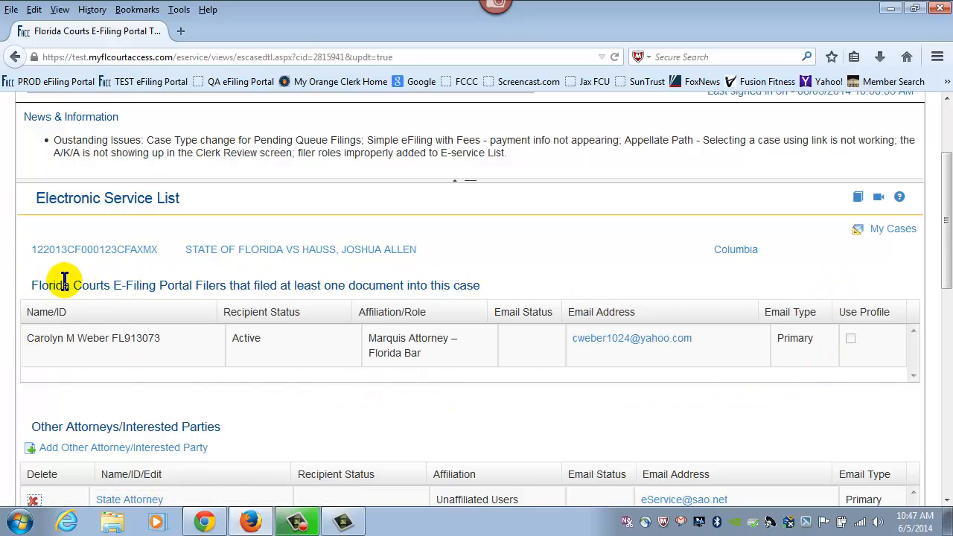
{"action": "scroll", "coordinate": [464, 251], "scroll_direction": "down", "scroll_amount": 2}
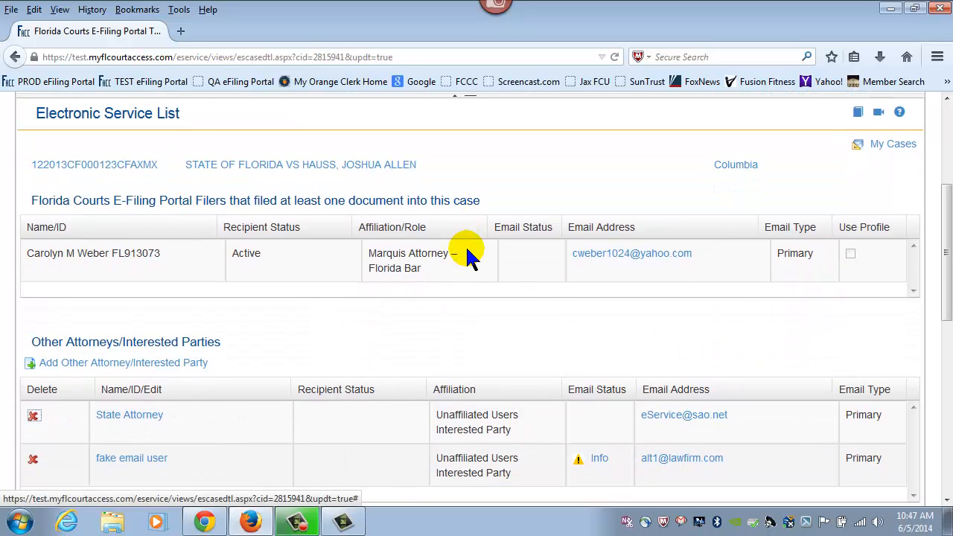
{"action": "scroll", "coordinate": [466, 253], "scroll_direction": "down", "scroll_amount": 4}
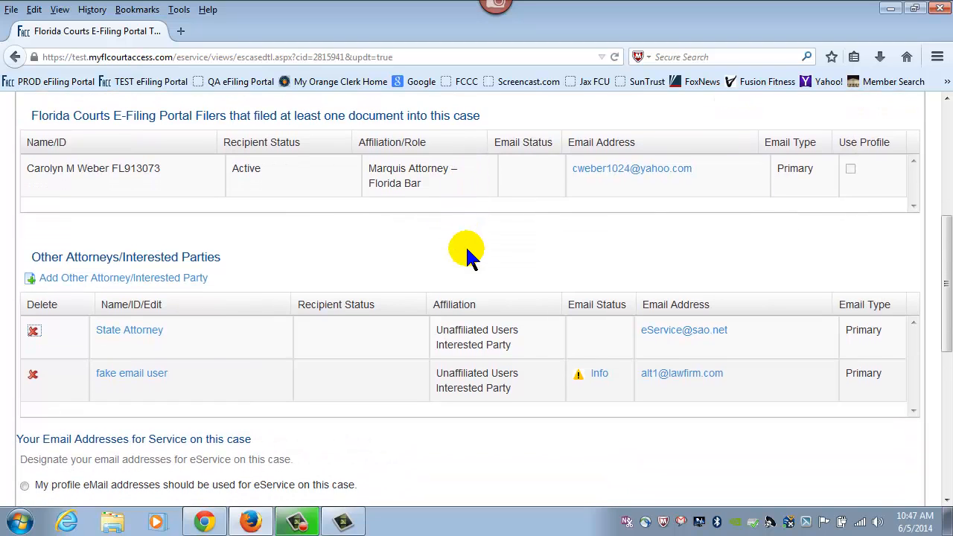
{"action": "scroll", "coordinate": [466, 251], "scroll_direction": "down", "scroll_amount": 2}
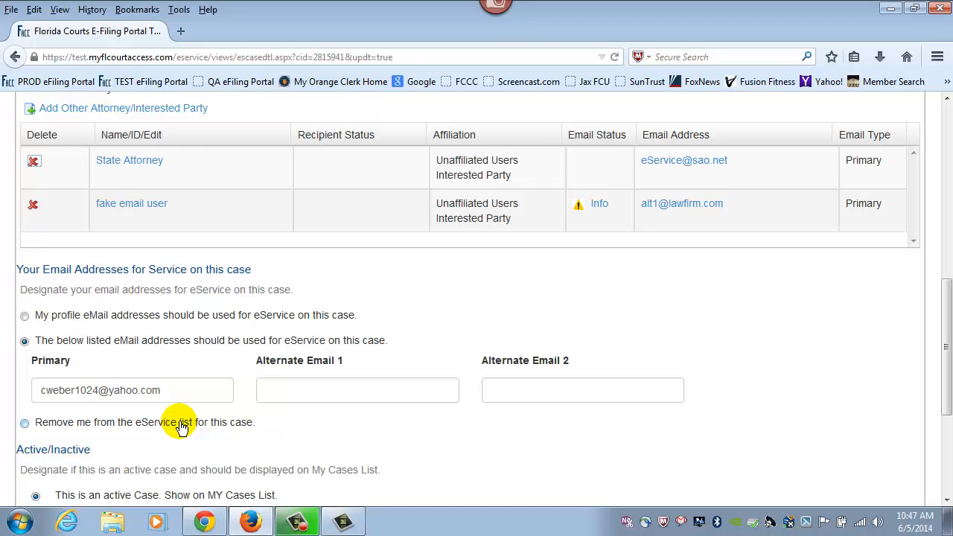
Remove yourself from this case's eService list and save, accepting the prior-filing warning
{"action": "left_click", "coordinate": [24, 423]}
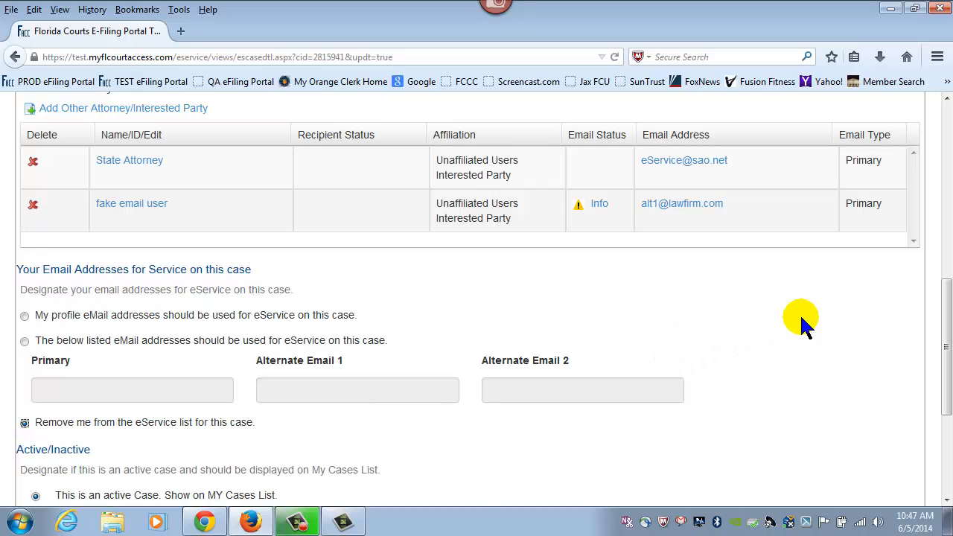
{"action": "scroll", "coordinate": [800, 318], "scroll_direction": "down", "scroll_amount": 2}
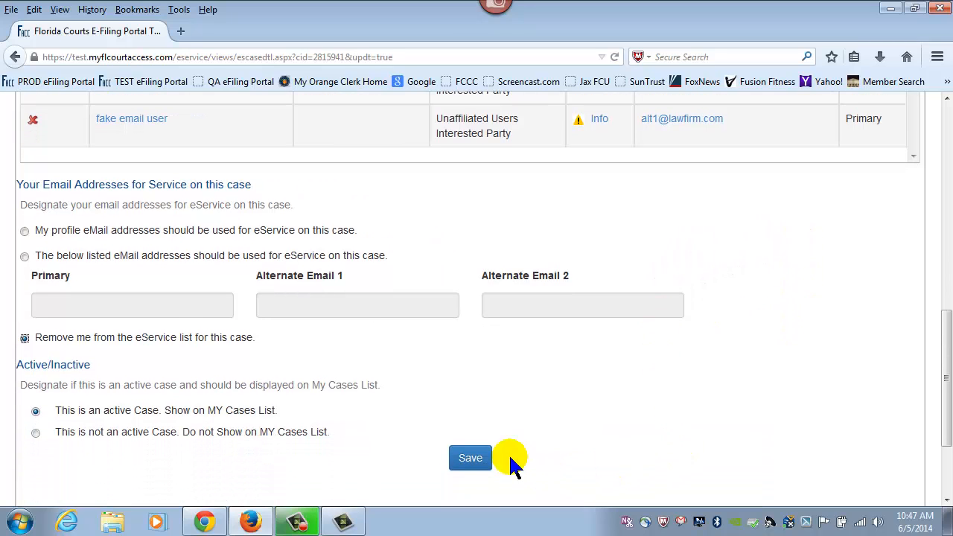
{"action": "left_click", "coordinate": [474, 457]}
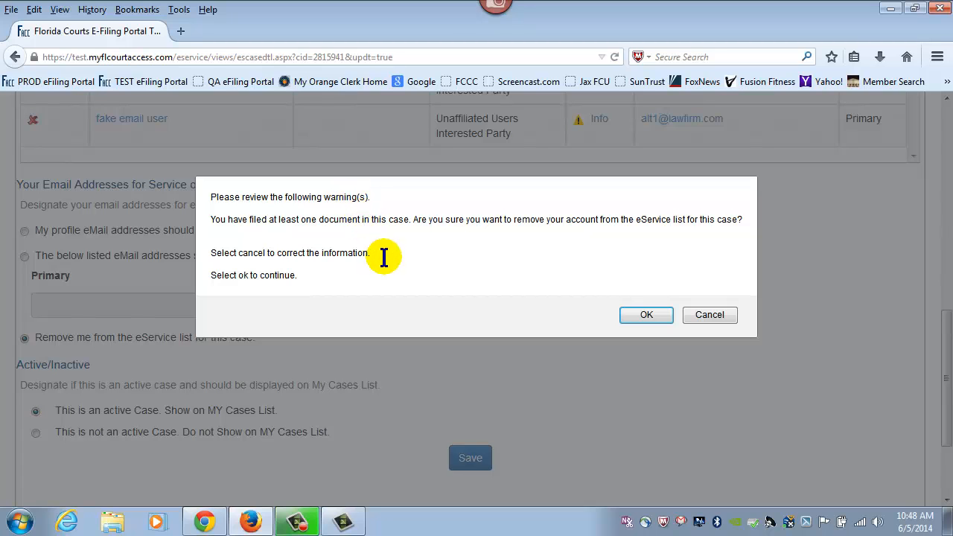
{"action": "left_click", "coordinate": [646, 316]}
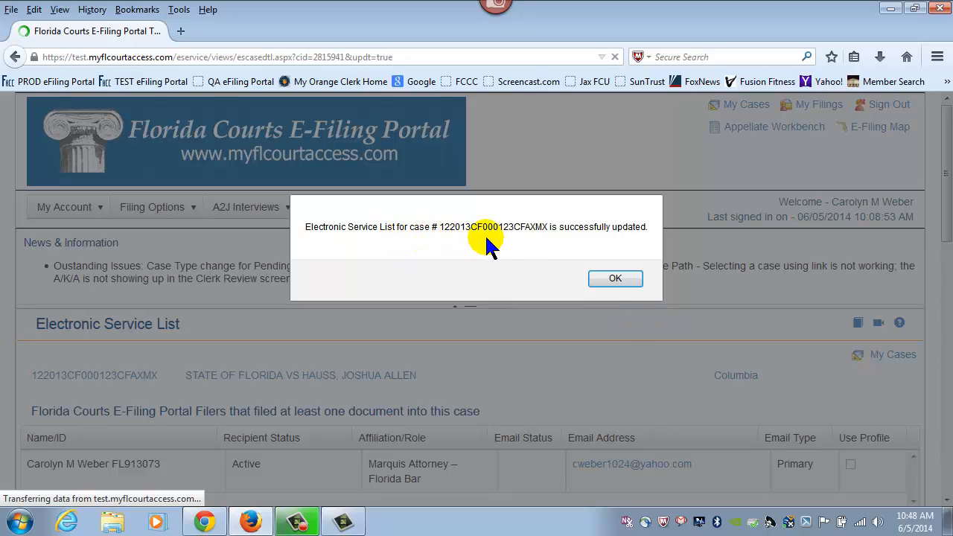
{"action": "left_click", "coordinate": [617, 279]}
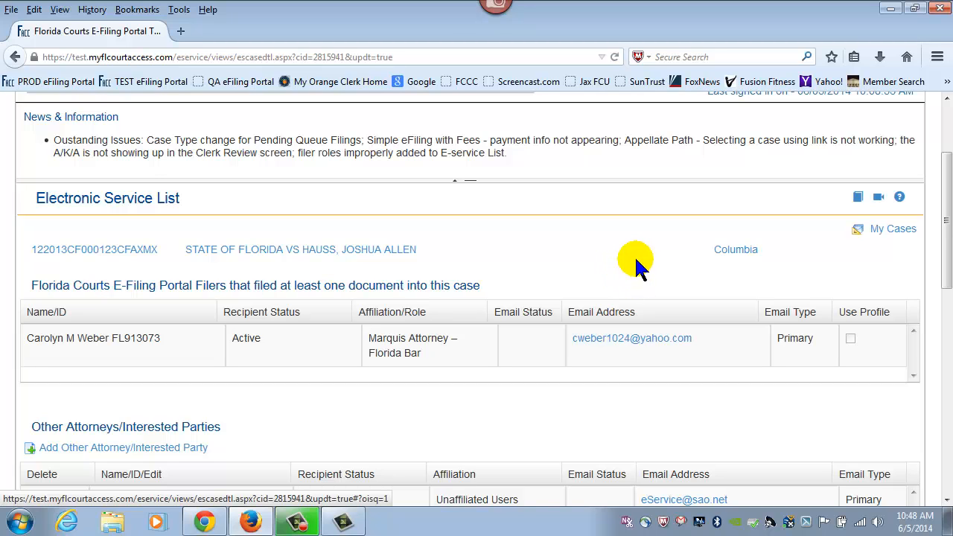
{"action": "scroll", "coordinate": [633, 253], "scroll_direction": "down", "scroll_amount": 3}
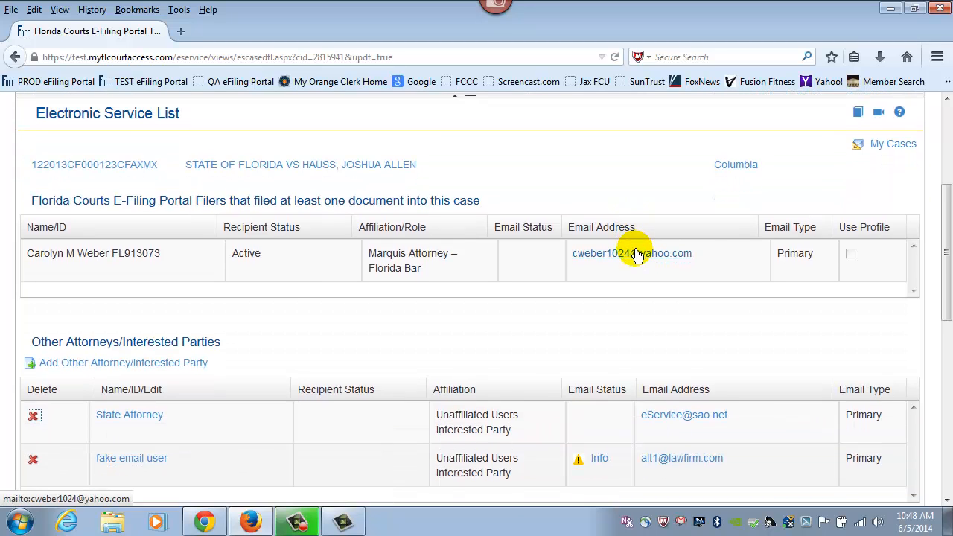
{"action": "scroll", "coordinate": [635, 251], "scroll_direction": "down", "scroll_amount": 2}
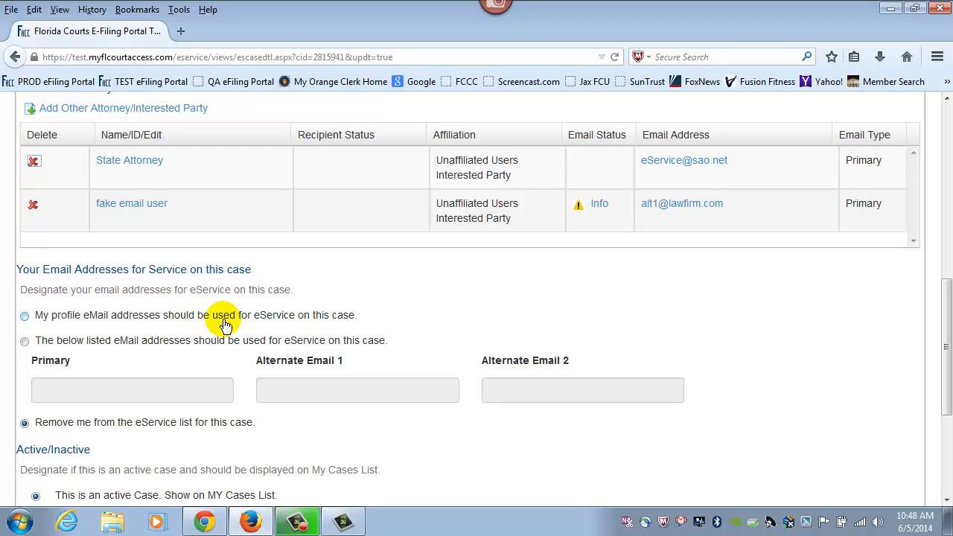
Switch eService to 'My profile eMail addresses should be used', keep the case active, and save
{"action": "left_click", "coordinate": [25, 316]}
{"action": "scroll", "coordinate": [581, 301], "scroll_direction": "down", "scroll_amount": 3}
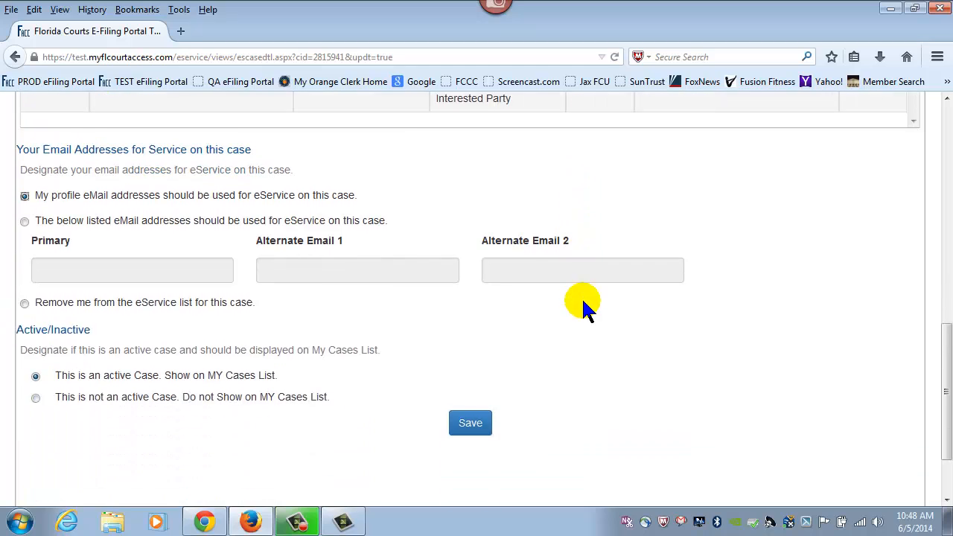
{"action": "scroll", "coordinate": [584, 302], "scroll_direction": "down", "scroll_amount": 1}
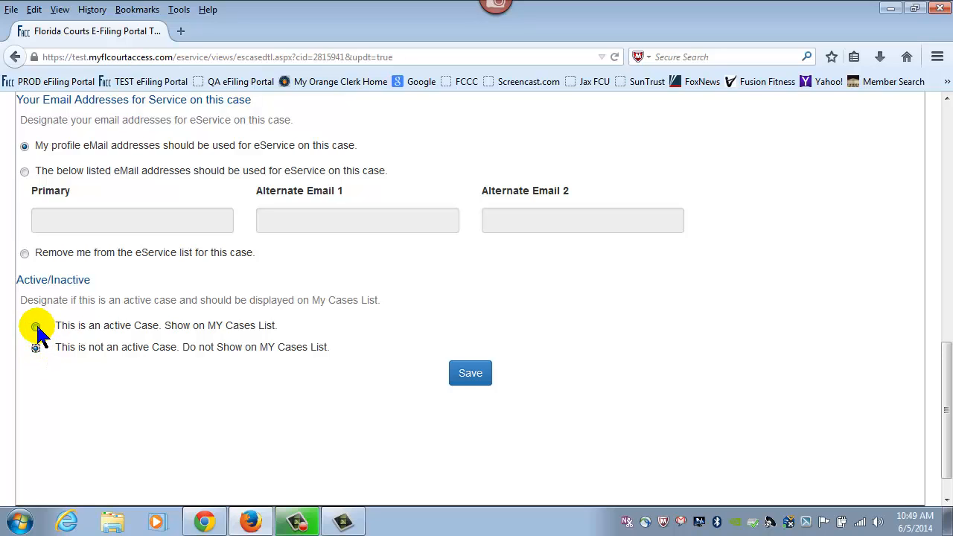
{"action": "left_click", "coordinate": [36, 326]}
{"action": "left_click", "coordinate": [462, 375]}
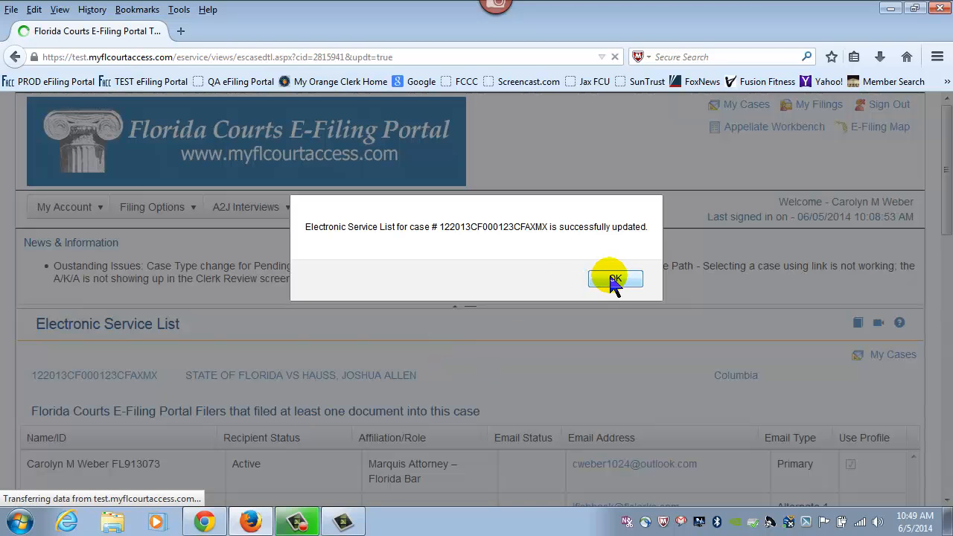
{"action": "left_click", "coordinate": [611, 280]}
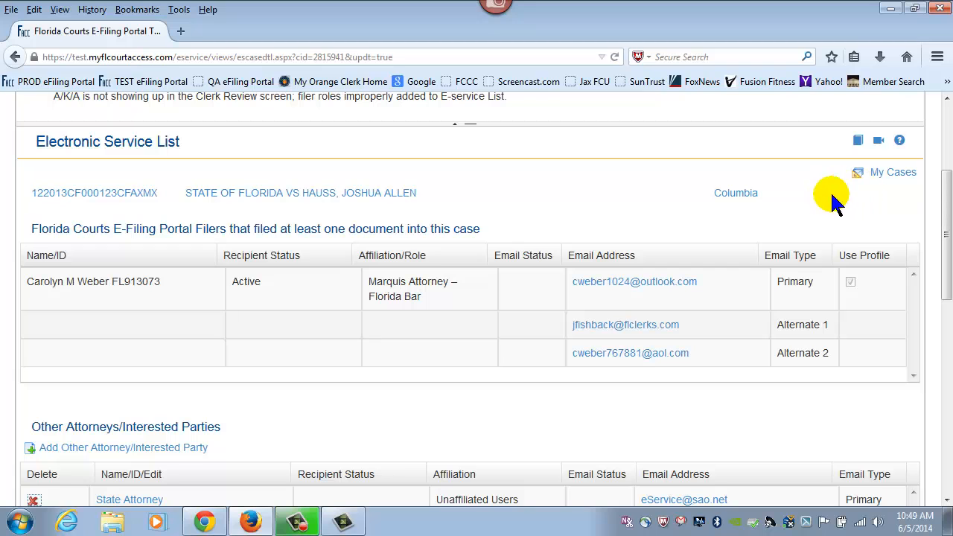
Open My Cases and refresh the list with Display Inactive selected
{"action": "left_click", "coordinate": [882, 177]}
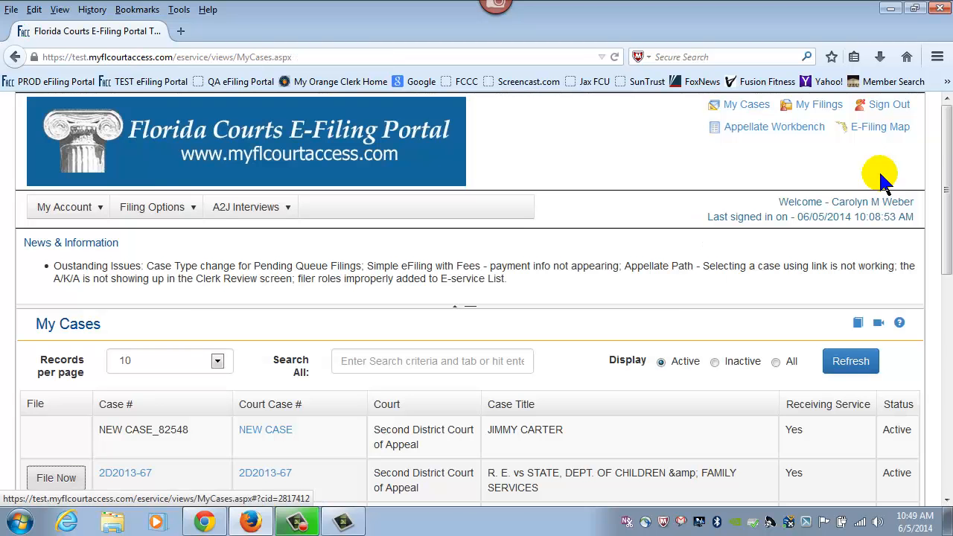
{"action": "scroll", "coordinate": [847, 254], "scroll_direction": "down", "scroll_amount": 2}
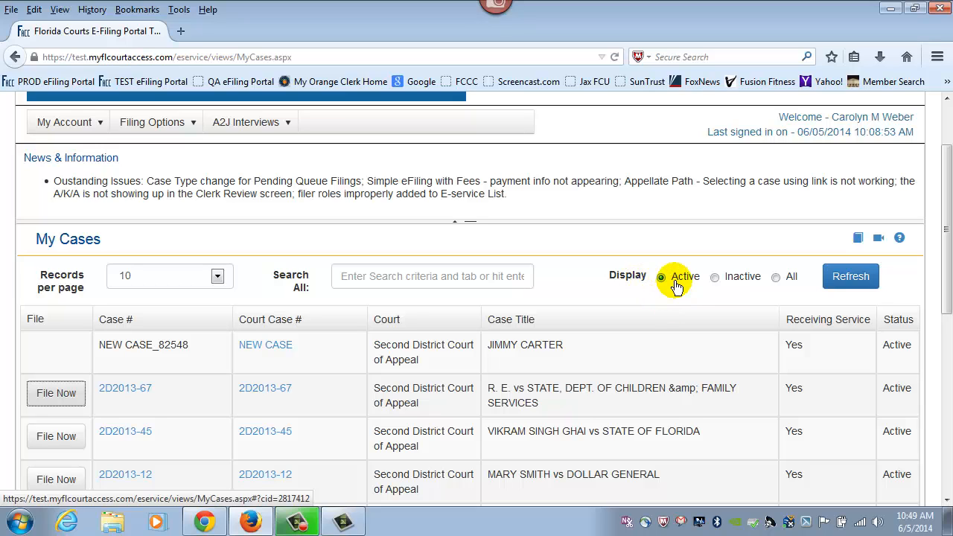
{"action": "left_click", "coordinate": [715, 281]}
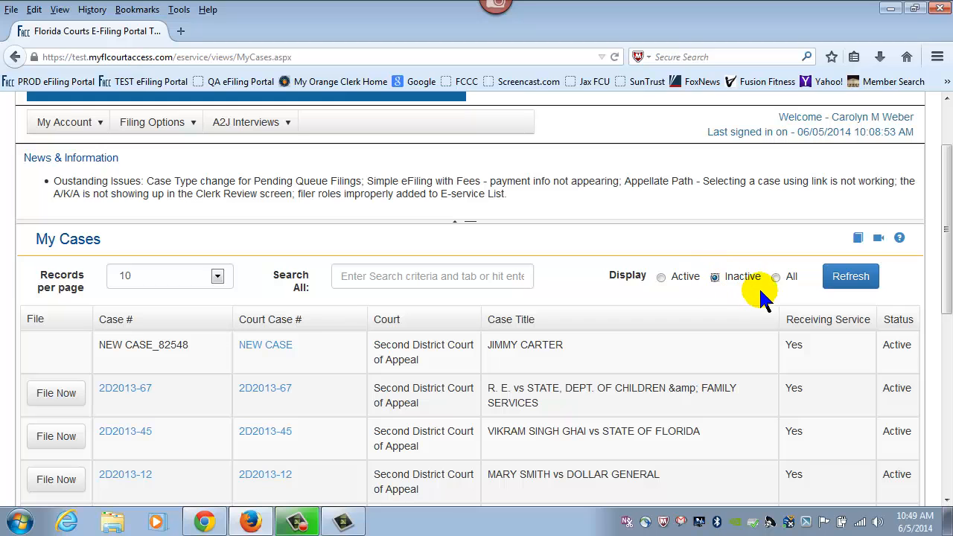
{"action": "left_click", "coordinate": [835, 286]}
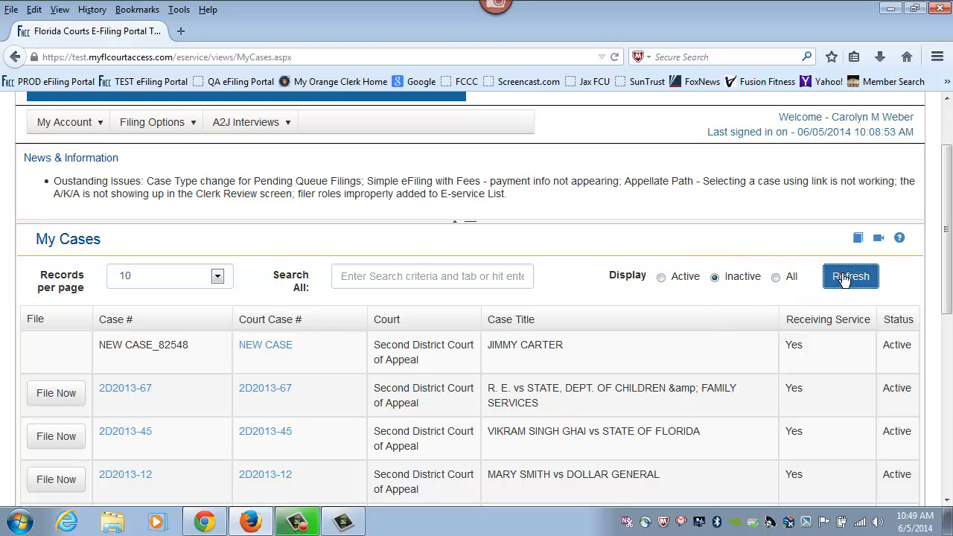
{"action": "scroll", "coordinate": [876, 218], "scroll_direction": "down", "scroll_amount": 4}
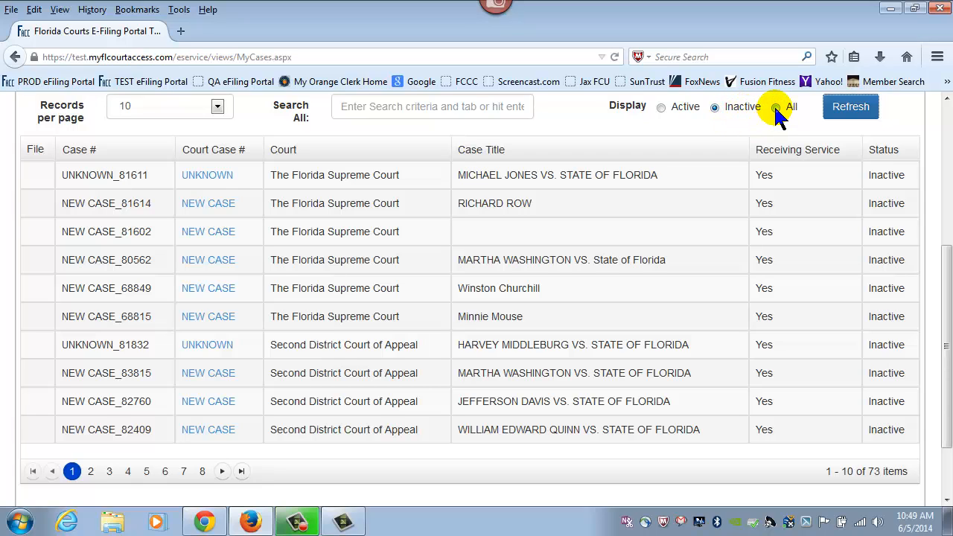
Switch the My Cases filter back to Active and refresh the list
{"action": "left_click", "coordinate": [661, 108]}
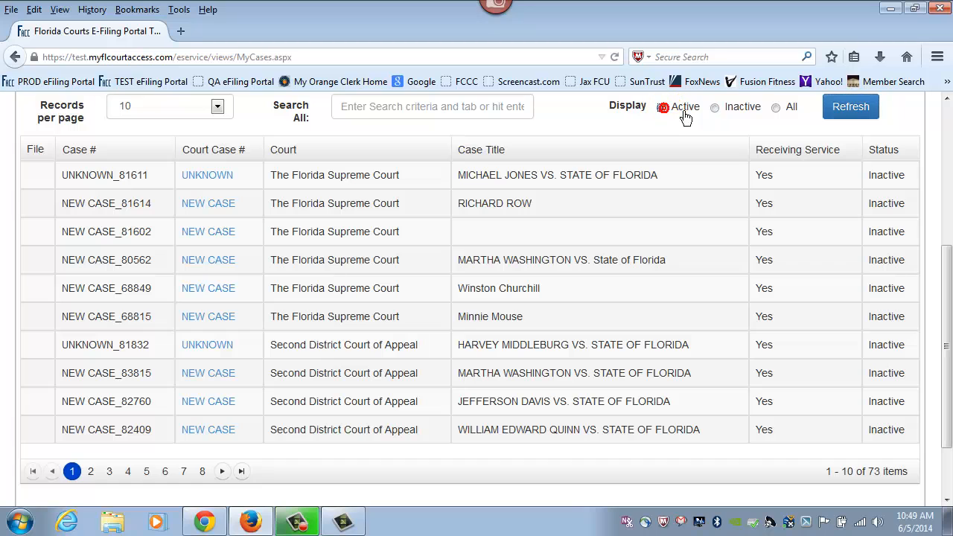
{"action": "left_click", "coordinate": [846, 112]}
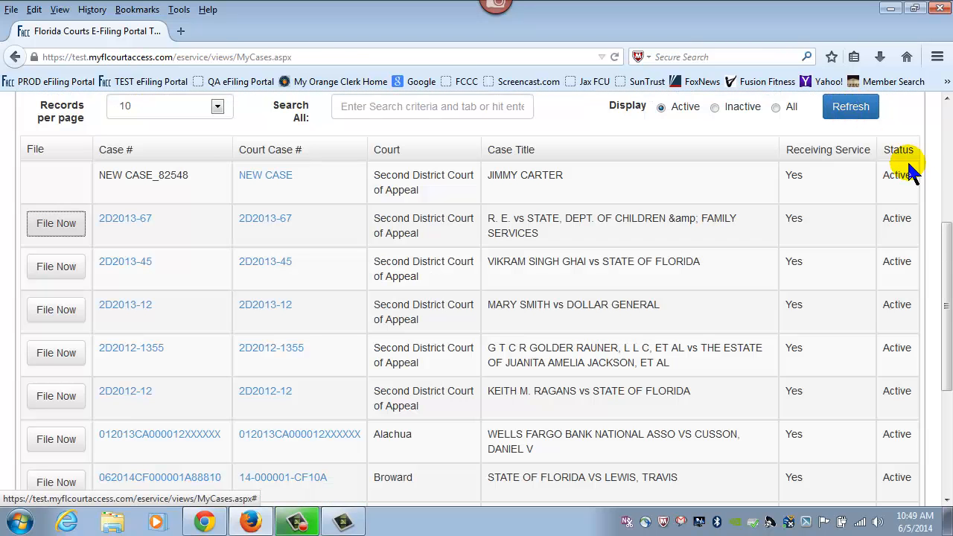
{"action": "left_click_drag", "start_coordinate": [944, 239], "coordinate": [944, 268]}
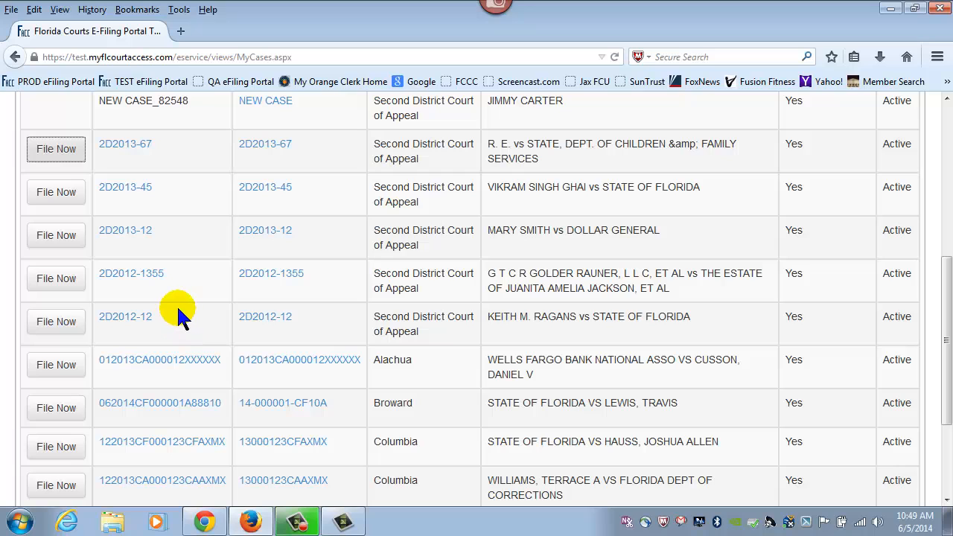
{"action": "left_click", "coordinate": [66, 281]}
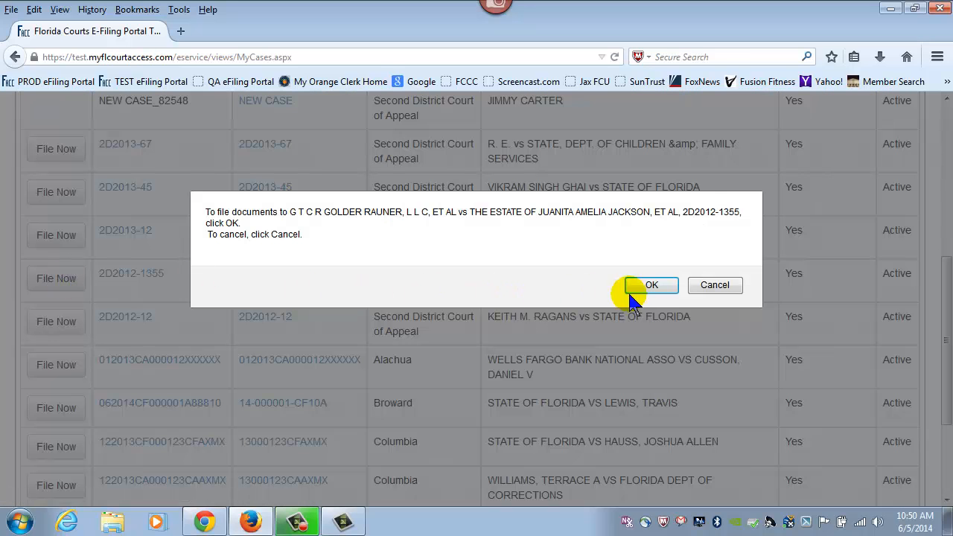
{"action": "left_click", "coordinate": [658, 287]}
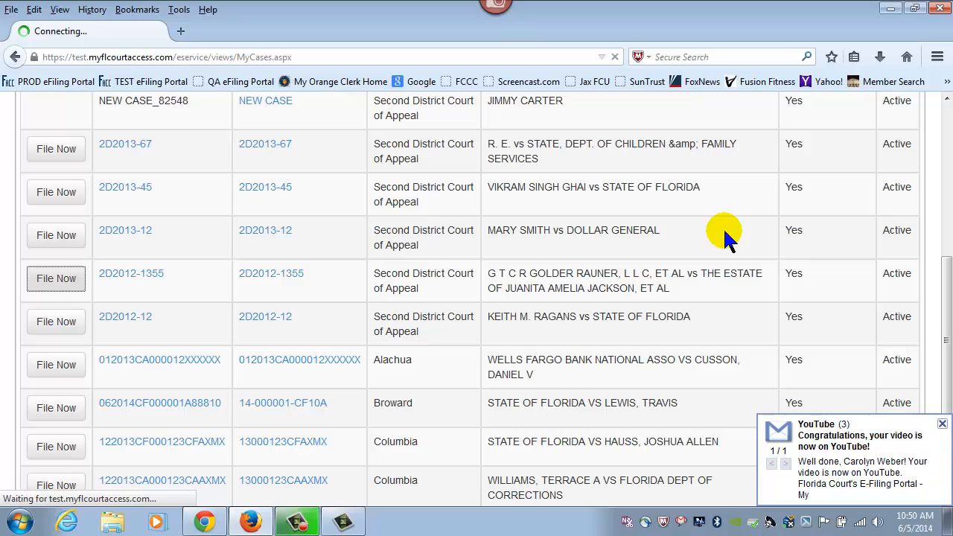
{"action": "left_click", "coordinate": [942, 425]}
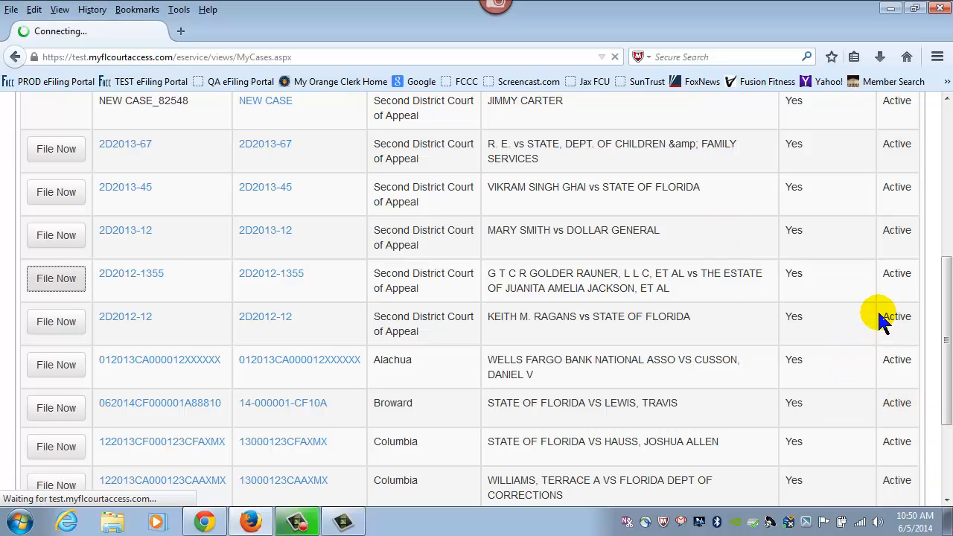
{"action": "scroll", "coordinate": [881, 316], "scroll_direction": "up", "scroll_amount": 2}
{"action": "scroll", "coordinate": [881, 316], "scroll_direction": "up", "scroll_amount": 3}
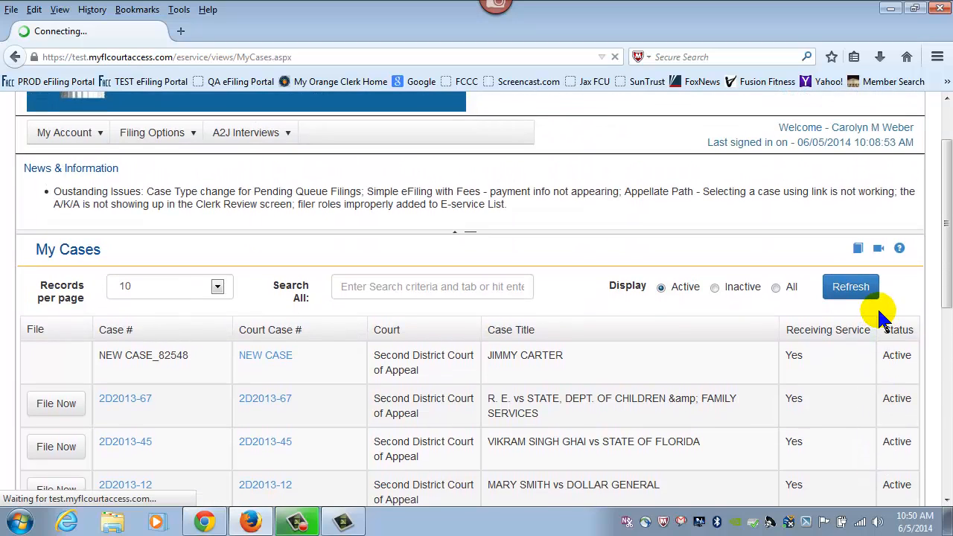
{"action": "scroll", "coordinate": [880, 313], "scroll_direction": "up", "scroll_amount": 1}
{"action": "scroll", "coordinate": [879, 312], "scroll_direction": "up", "scroll_amount": 1}
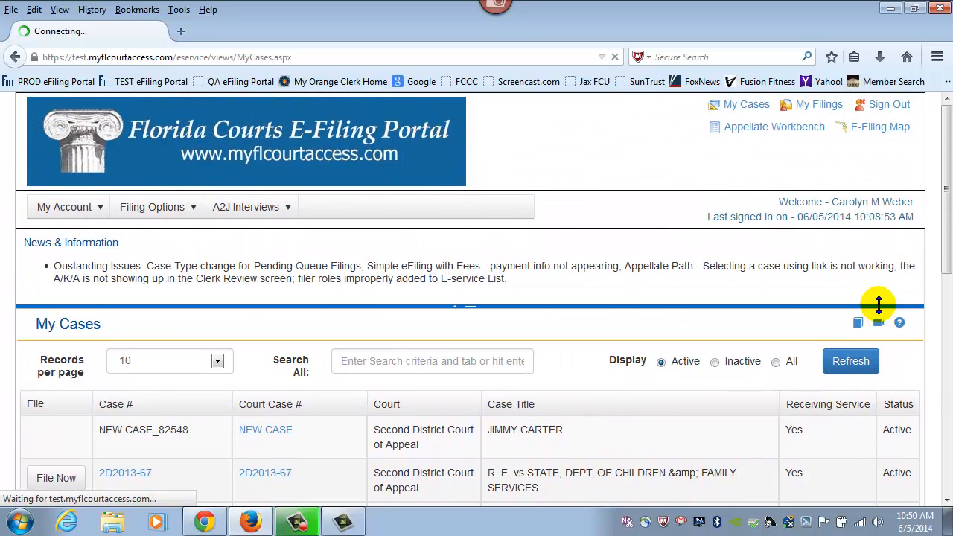